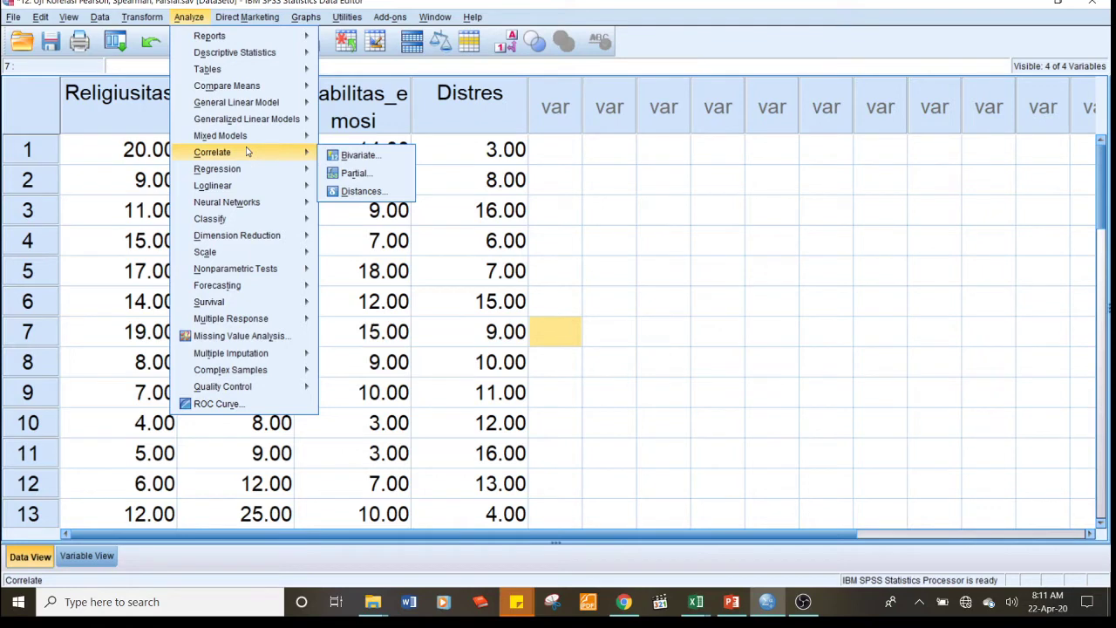
Start a partial correlation with cleared settings and assign Religiusitas and Distres as the variables to correlate
{"action": "left_click", "coordinate": [338, 173]}
{"action": "left_click", "coordinate": [567, 395]}
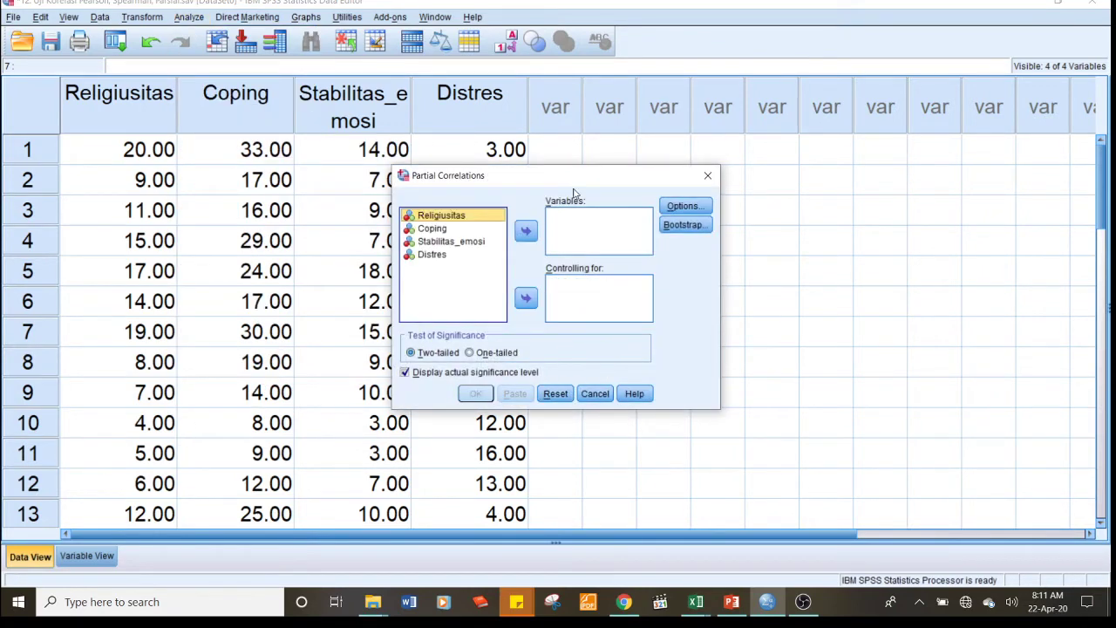
{"action": "left_click_drag", "start_coordinate": [570, 181], "coordinate": [686, 177]}
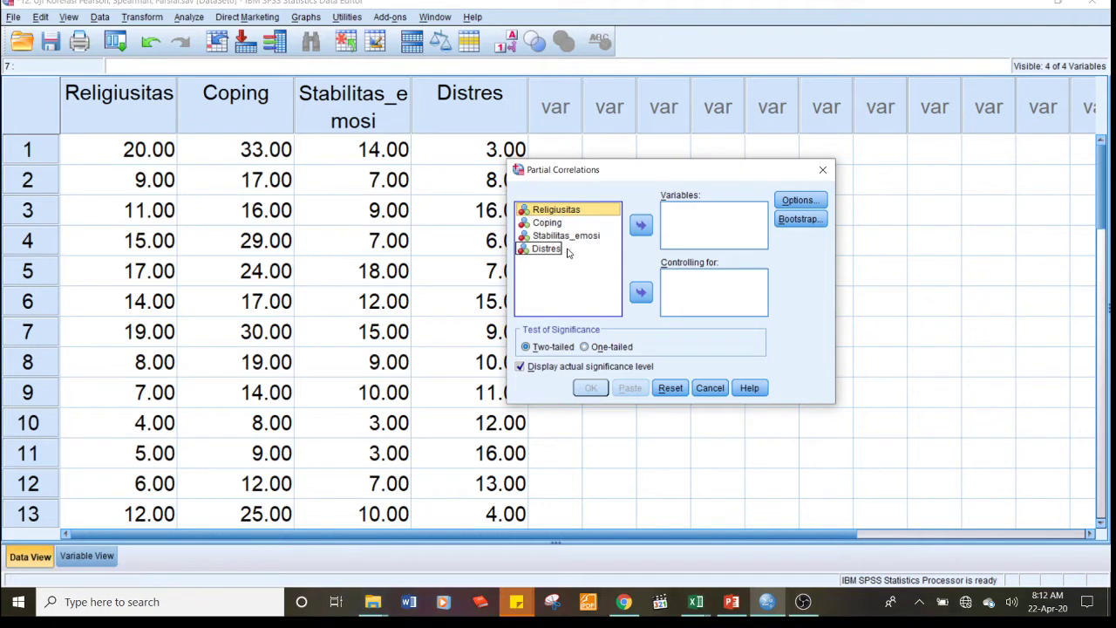
{"action": "left_click", "coordinate": [558, 250], "text": "ctrl"}
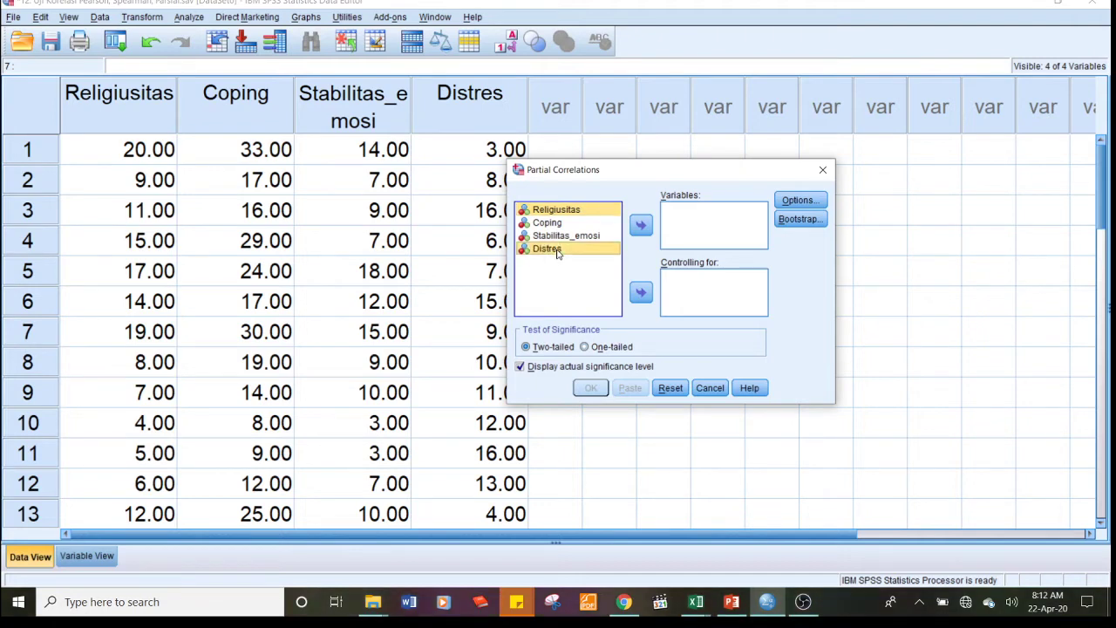
{"action": "left_click", "coordinate": [641, 226]}
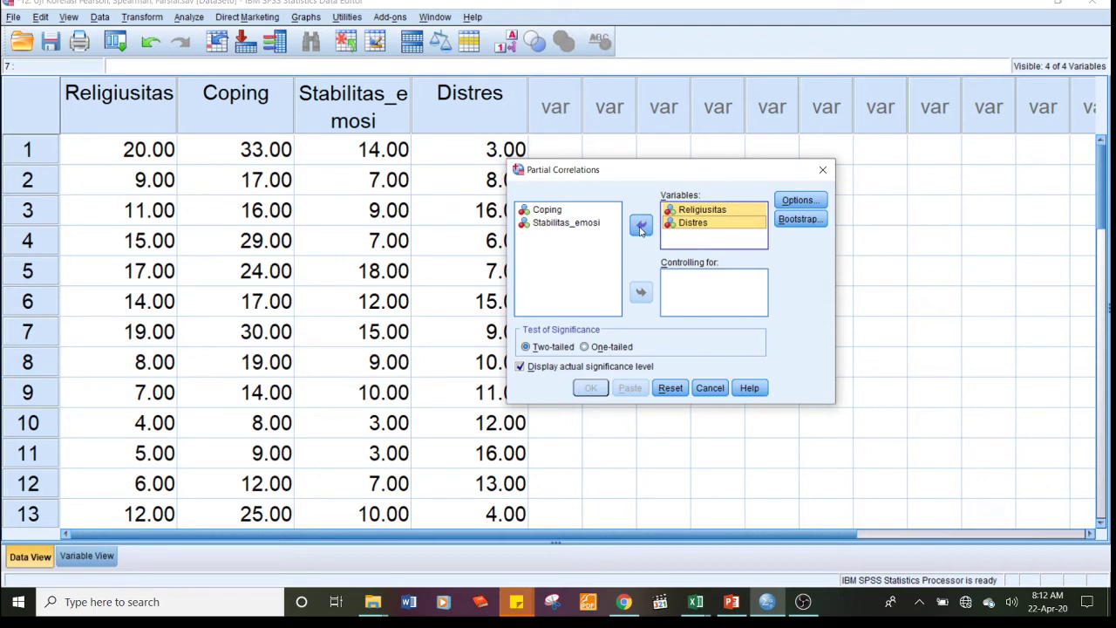
Set Coping as the control variable, run the partial correlation of Religiusitas and Distres, and examine its Correlations table
{"action": "left_click", "coordinate": [579, 211]}
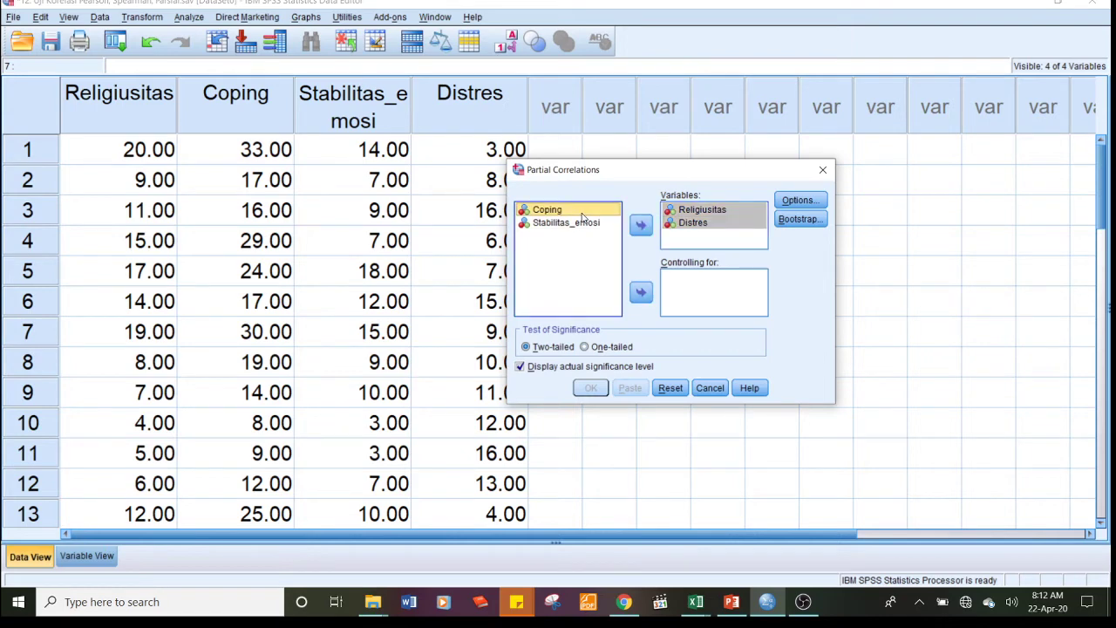
{"action": "left_click", "coordinate": [642, 294]}
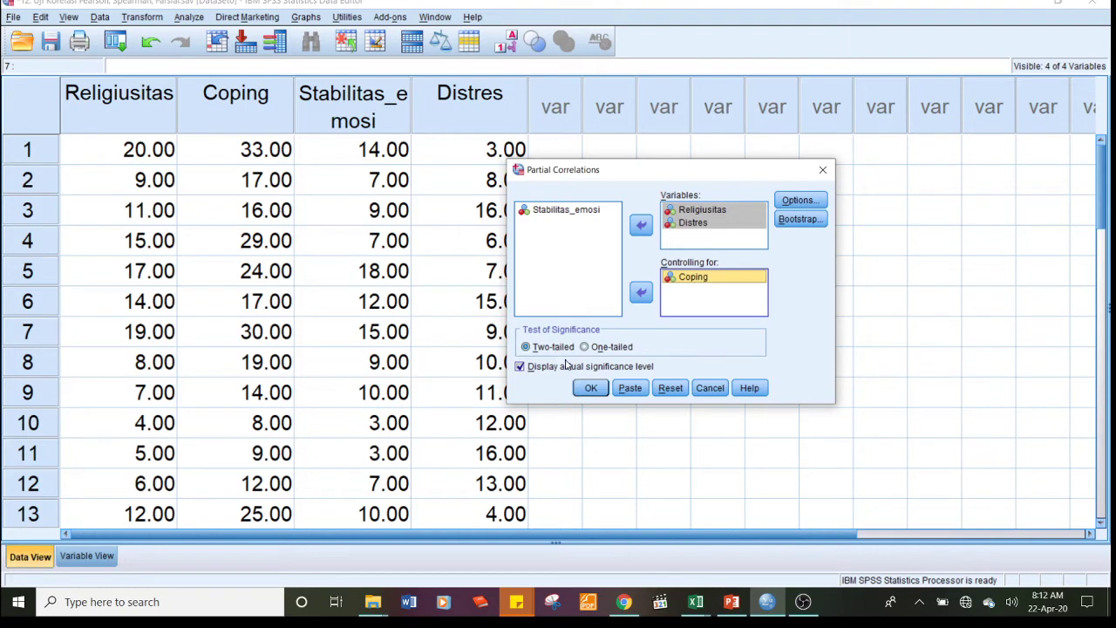
{"action": "left_click", "coordinate": [592, 389]}
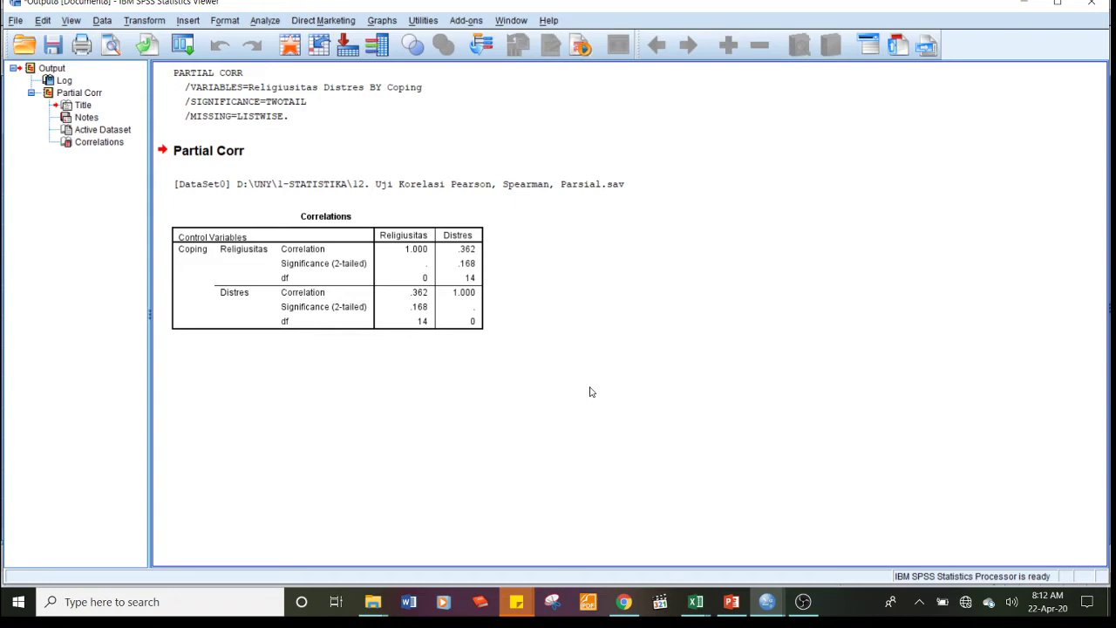
{"action": "left_click", "coordinate": [471, 262]}
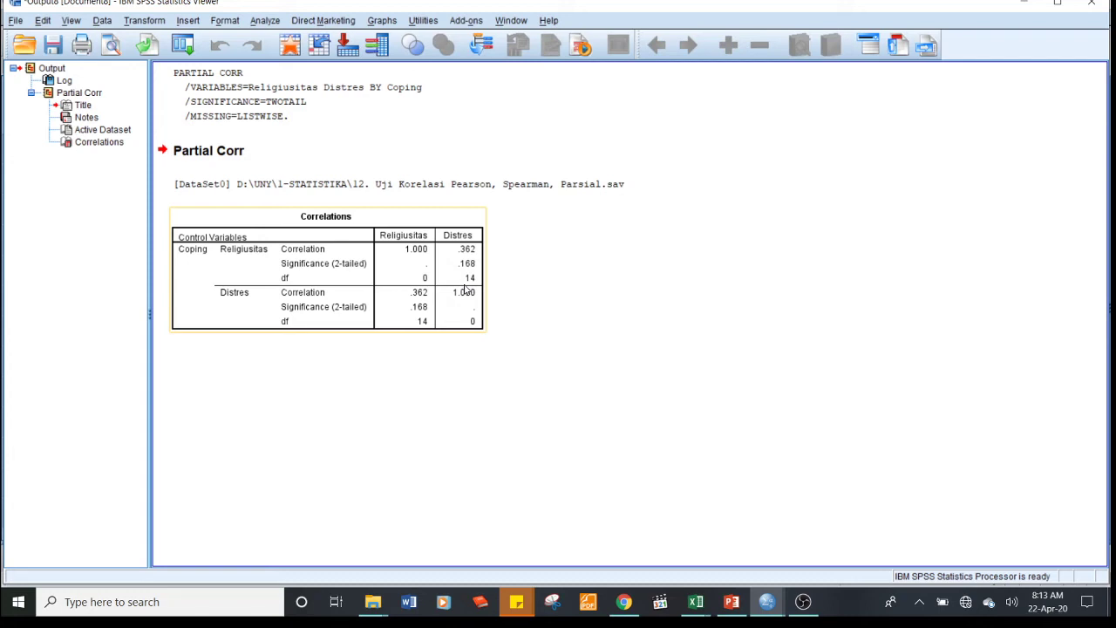
{"action": "left_click", "coordinate": [650, 324]}
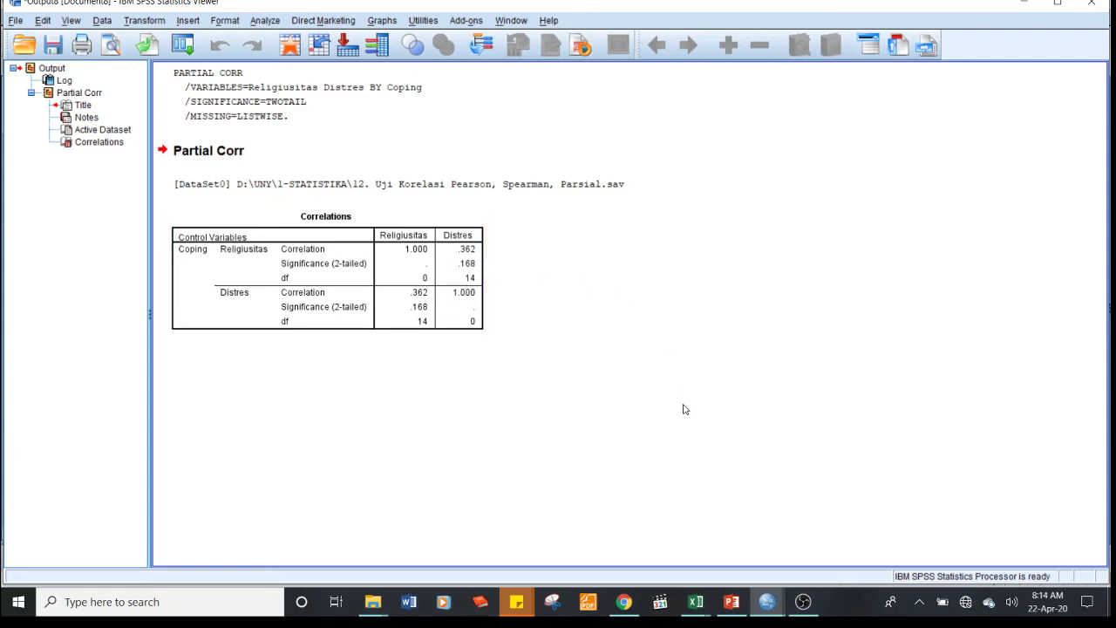
Return to the dataset, reset the partial correlation settings, and assign Coping and Distres as the variables to correlate
{"action": "mouse_move", "coordinate": [768, 602]}
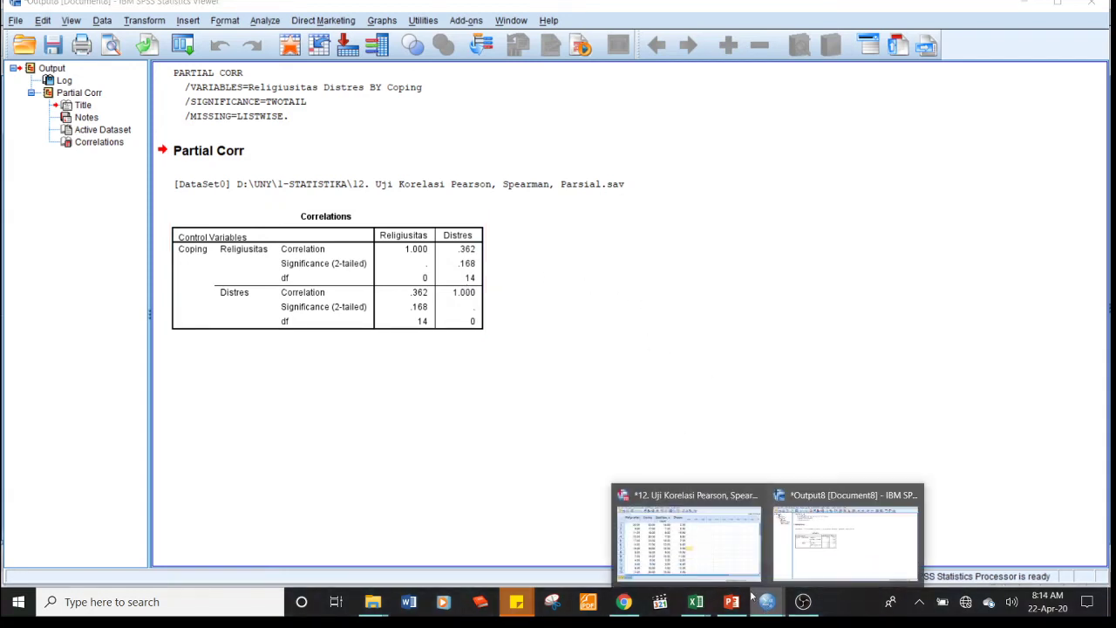
{"action": "left_click", "coordinate": [725, 570]}
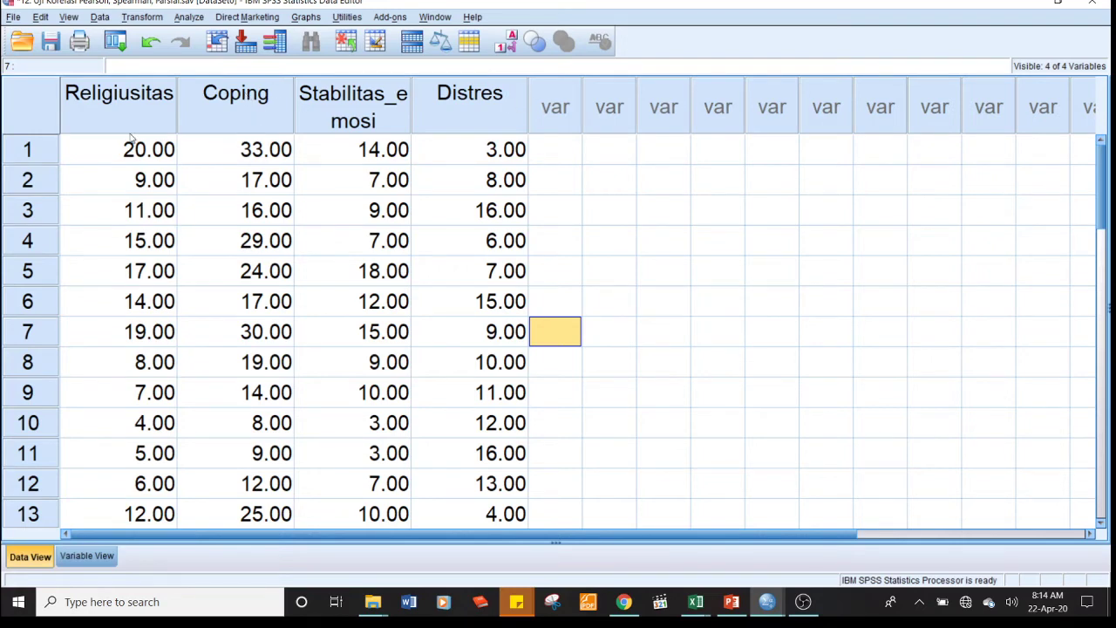
{"action": "left_click", "coordinate": [188, 19]}
{"action": "mouse_move", "coordinate": [232, 152]}
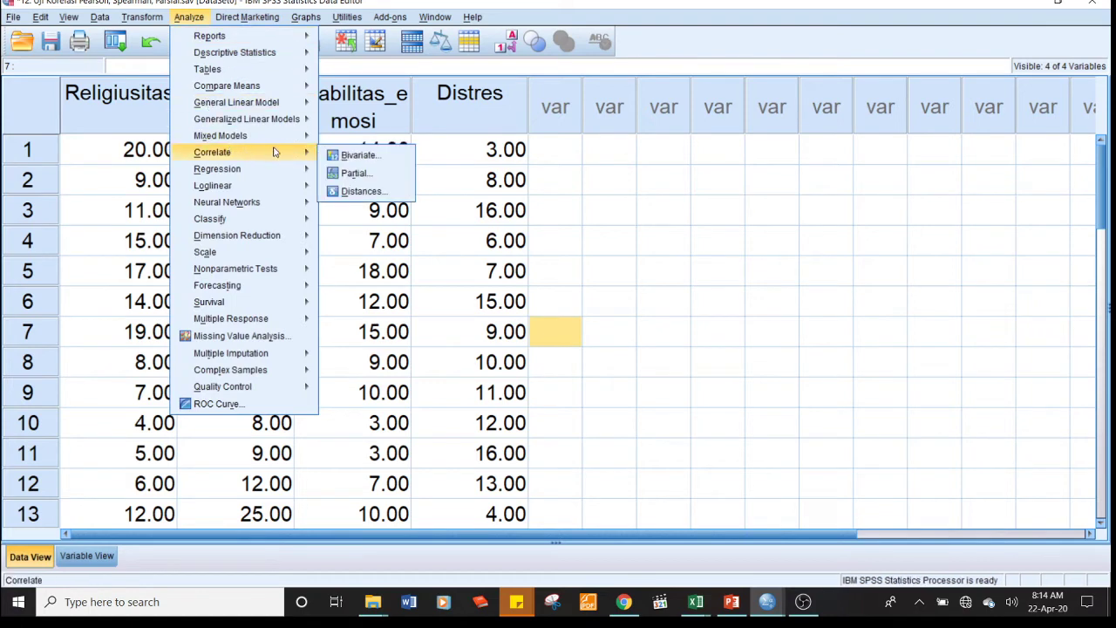
{"action": "left_click", "coordinate": [353, 173]}
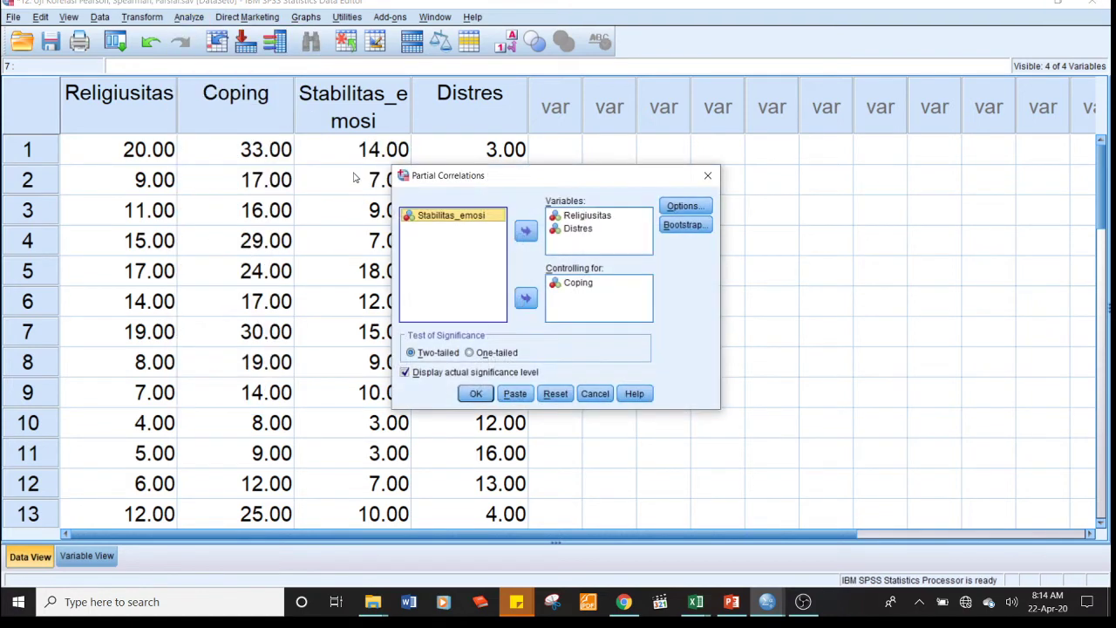
{"action": "left_click", "coordinate": [555, 395]}
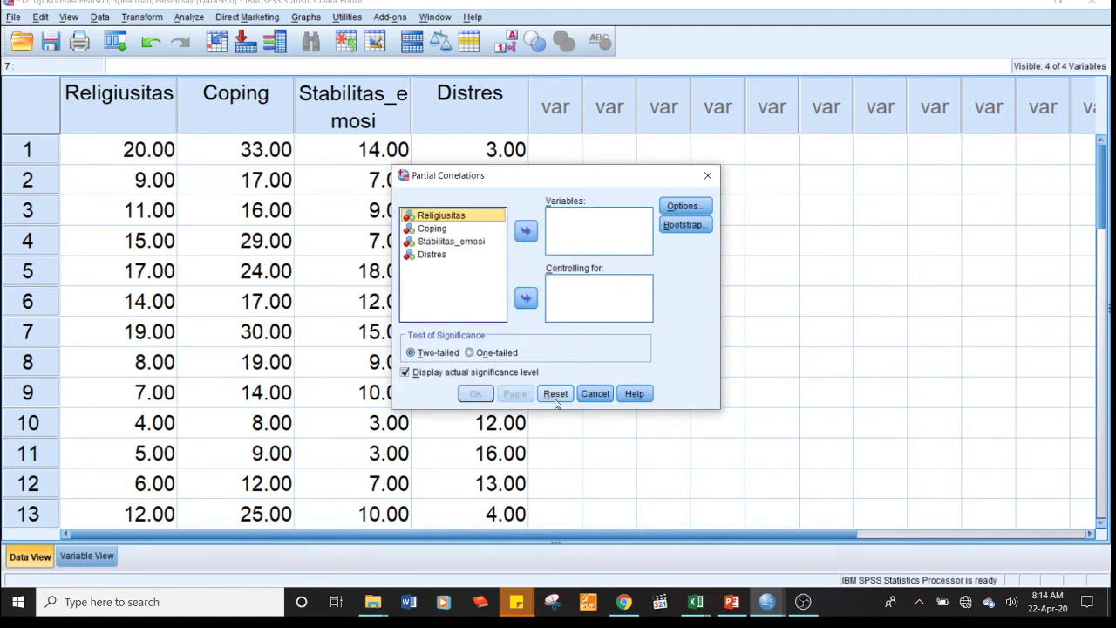
{"action": "left_click", "coordinate": [446, 230]}
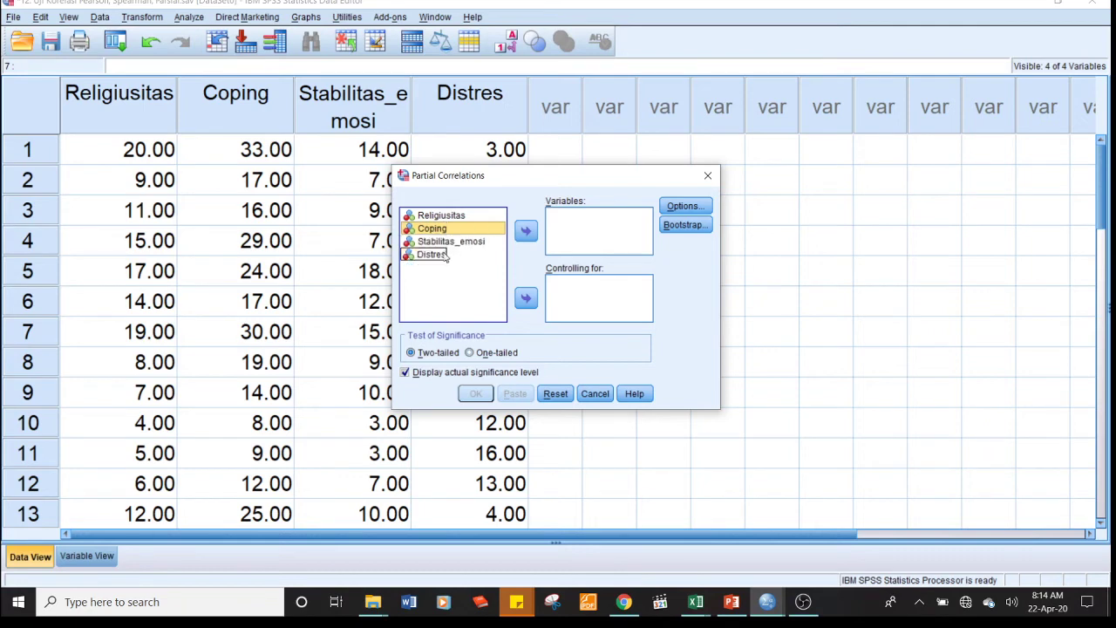
{"action": "left_click", "coordinate": [441, 256], "text": "ctrl"}
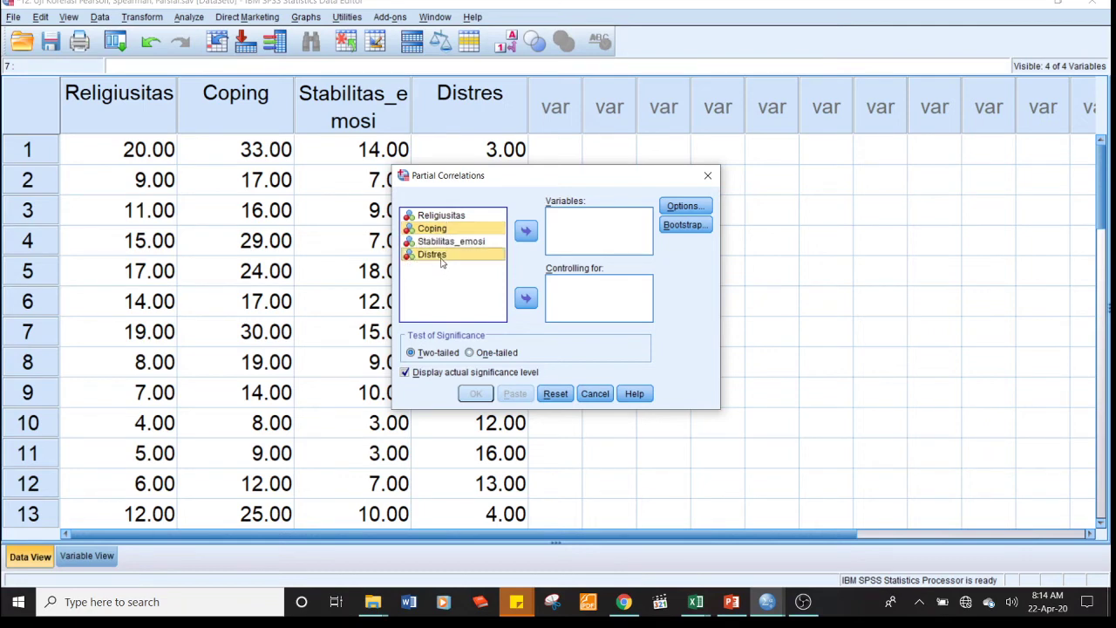
{"action": "left_click", "coordinate": [525, 232]}
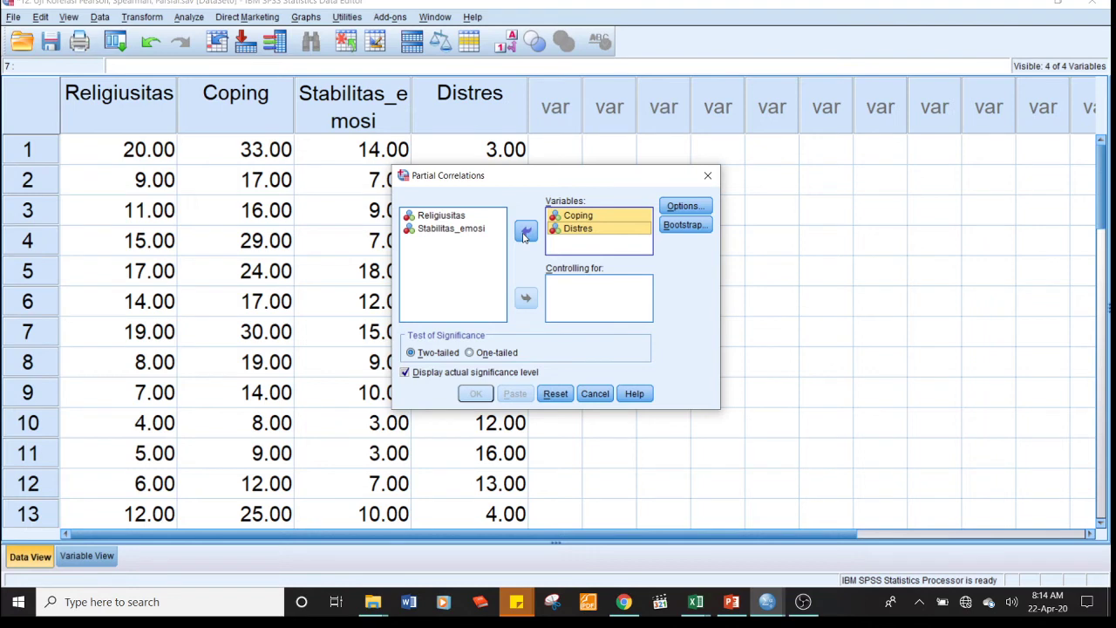
Set Religiusitas as the control variable and run the partial correlation of Coping and Distres
{"action": "left_click", "coordinate": [463, 217]}
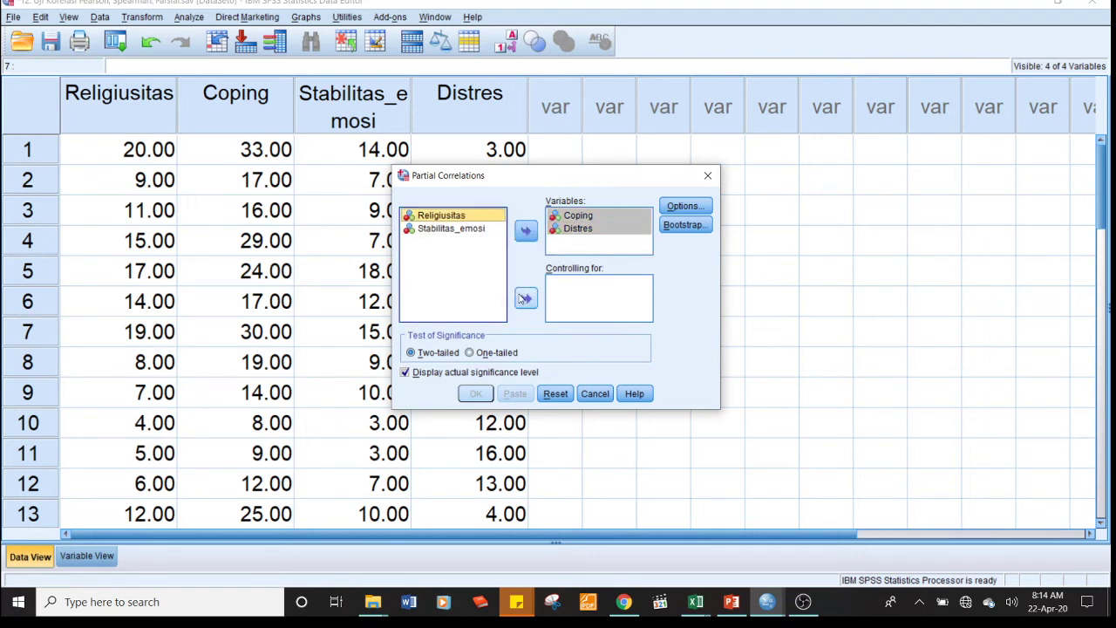
{"action": "left_click", "coordinate": [526, 298]}
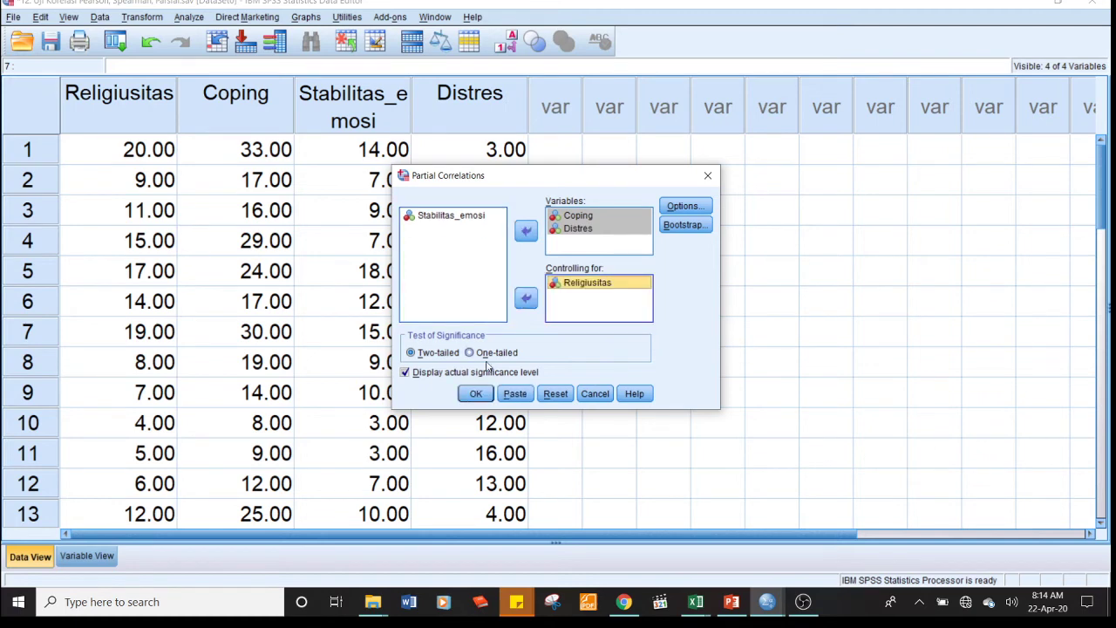
{"action": "left_click", "coordinate": [475, 394]}
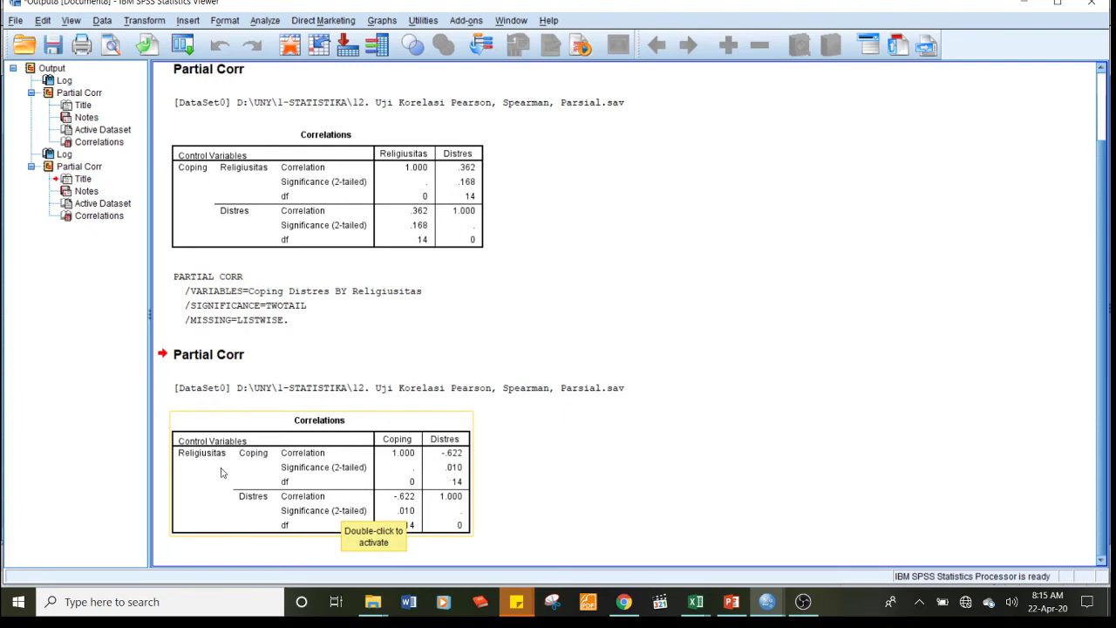
{"action": "left_click", "coordinate": [511, 492]}
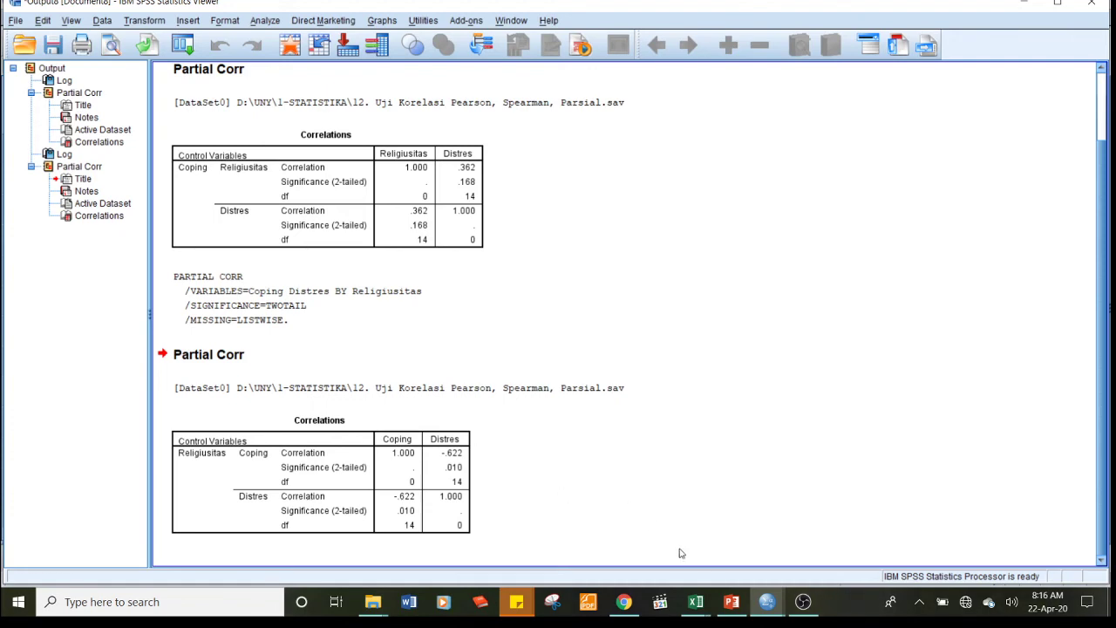
Return to the dataset and review the Religiusitas, Coping, Stabilitas_emosi and Distres columns one by one
{"action": "mouse_move", "coordinate": [766, 602]}
{"action": "left_click", "coordinate": [732, 576]}
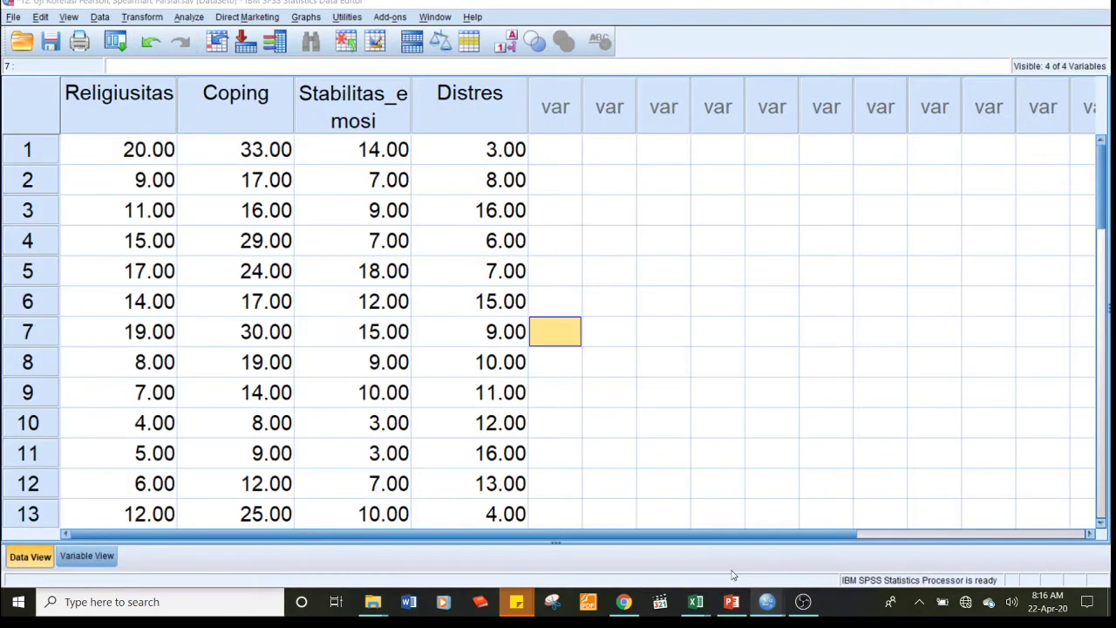
{"action": "left_click", "coordinate": [134, 103]}
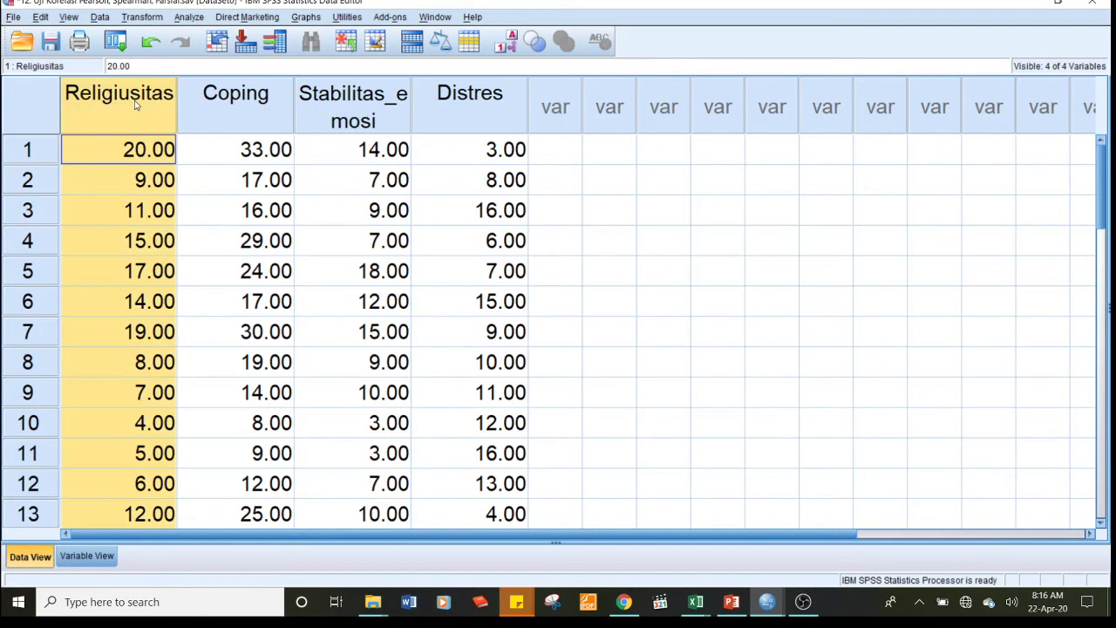
{"action": "left_click", "coordinate": [212, 119]}
{"action": "left_click", "coordinate": [322, 114]}
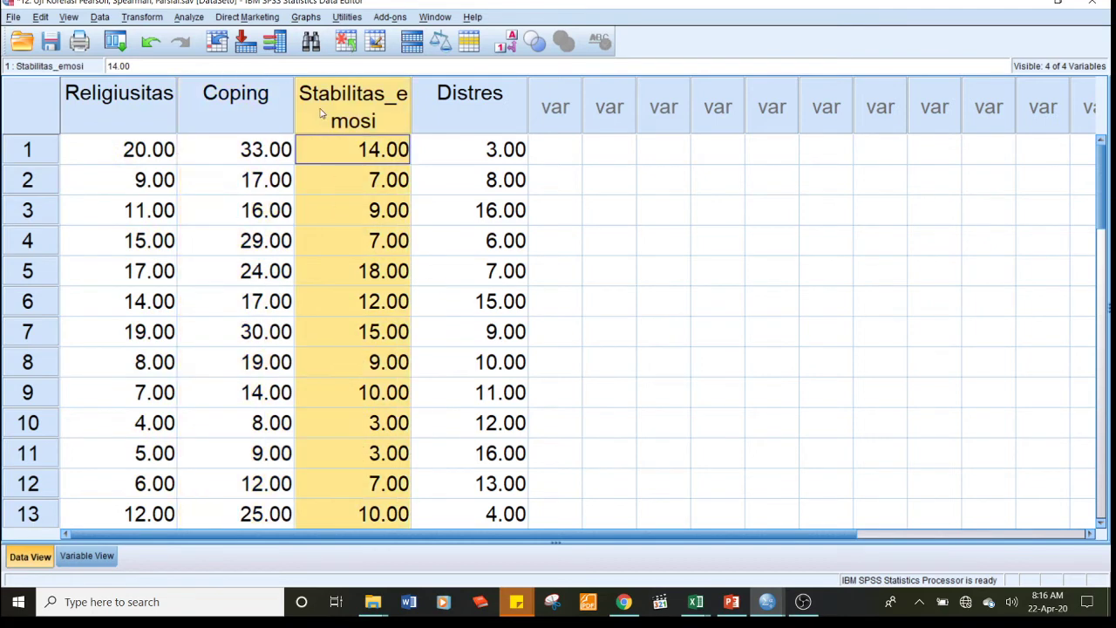
{"action": "left_click", "coordinate": [445, 120]}
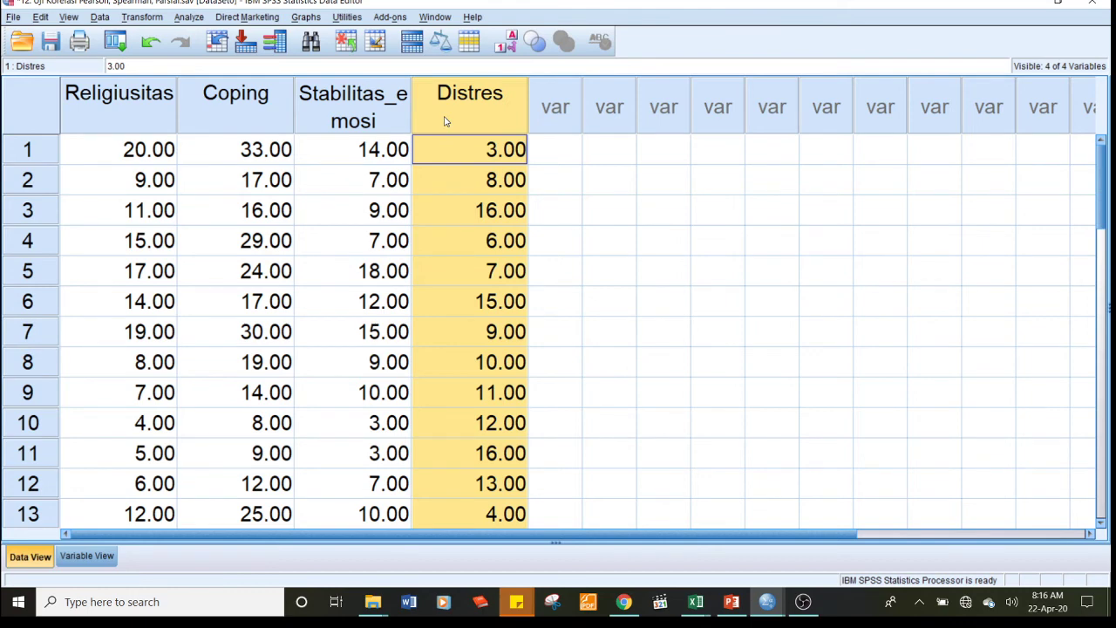
{"action": "left_click", "coordinate": [109, 119]}
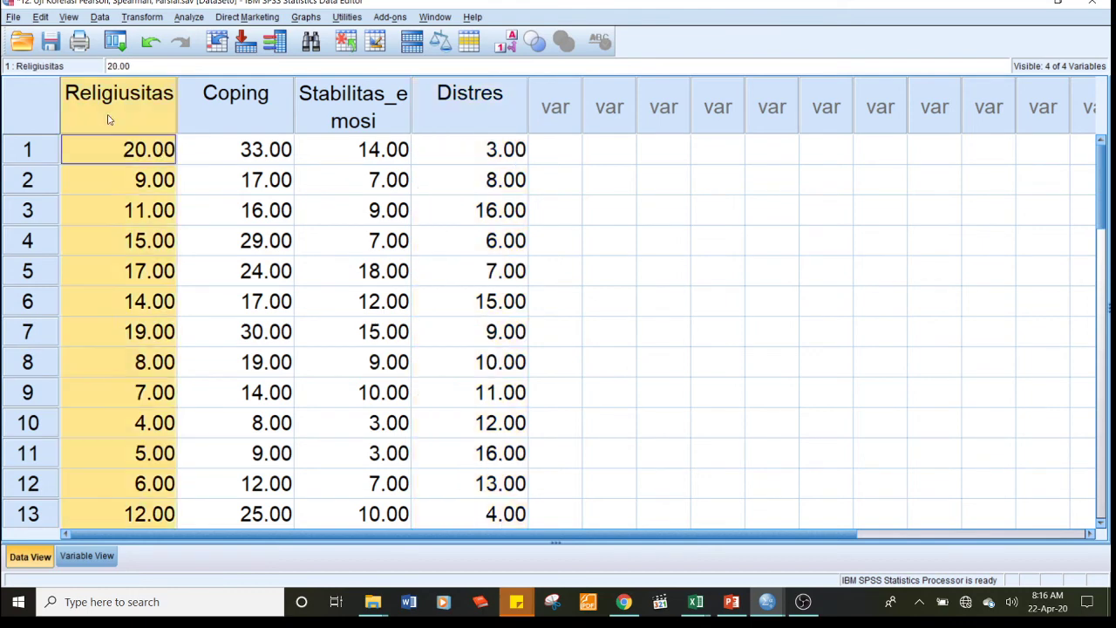
{"action": "left_click", "coordinate": [479, 97]}
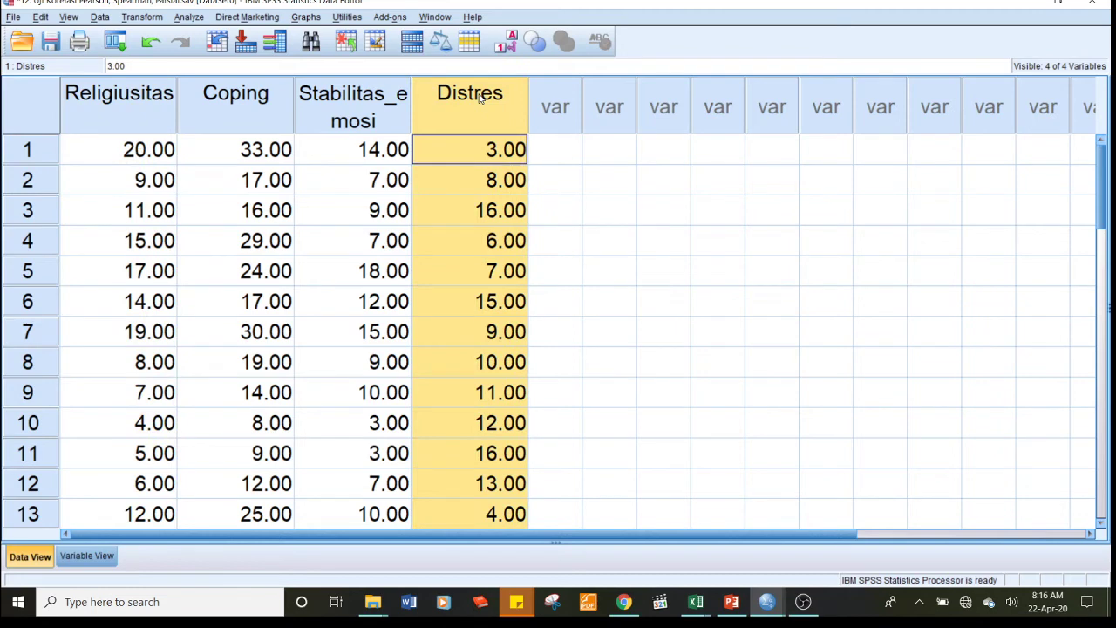
{"action": "left_click", "coordinate": [286, 94]}
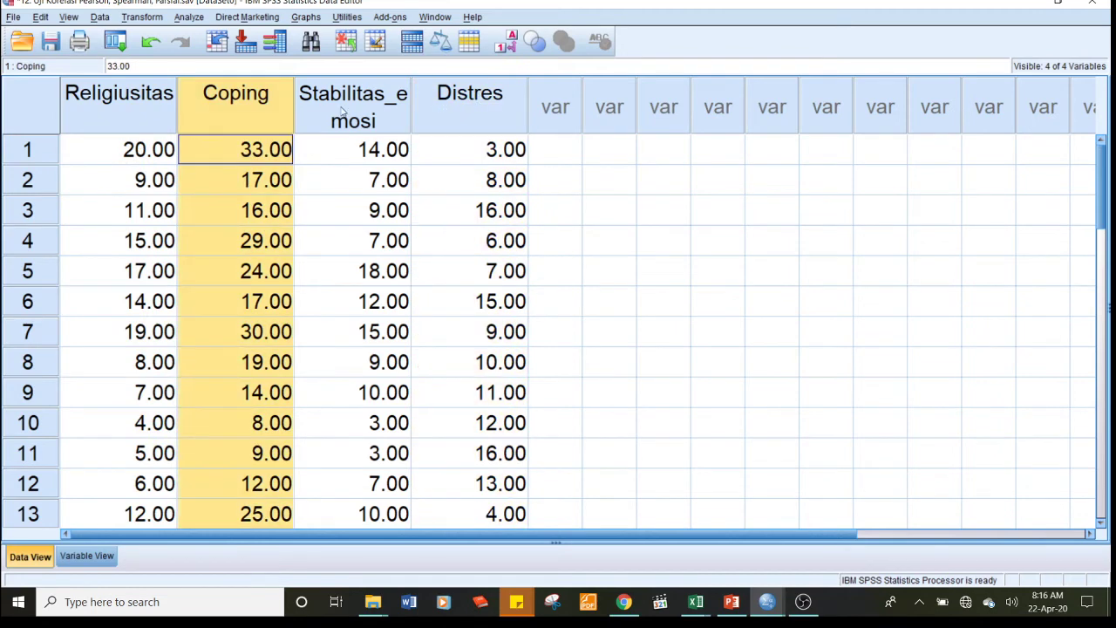
{"action": "left_click", "coordinate": [342, 110]}
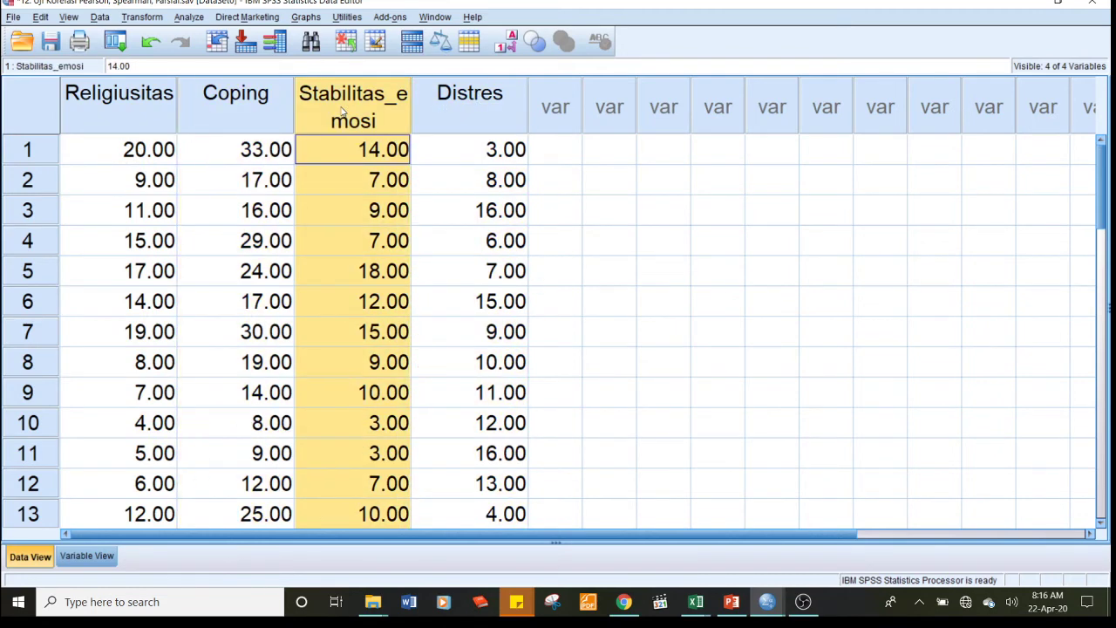
Reset the partial correlation settings and assign Religiusitas and Distres as the variables to correlate
{"action": "left_click", "coordinate": [204, 18]}
{"action": "mouse_move", "coordinate": [271, 153]}
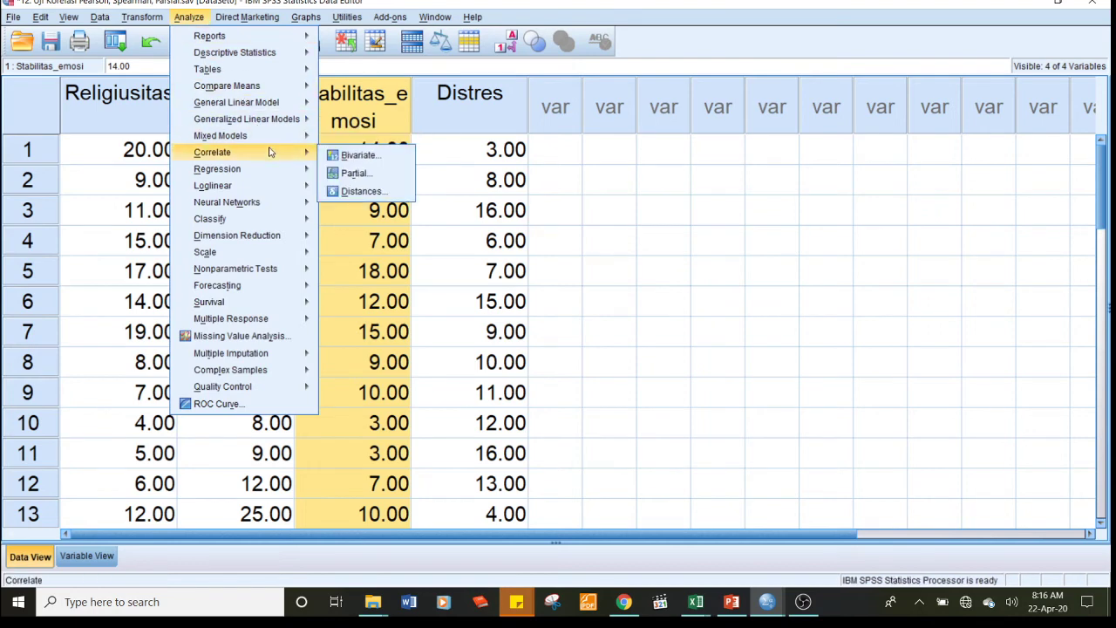
{"action": "left_click", "coordinate": [354, 173]}
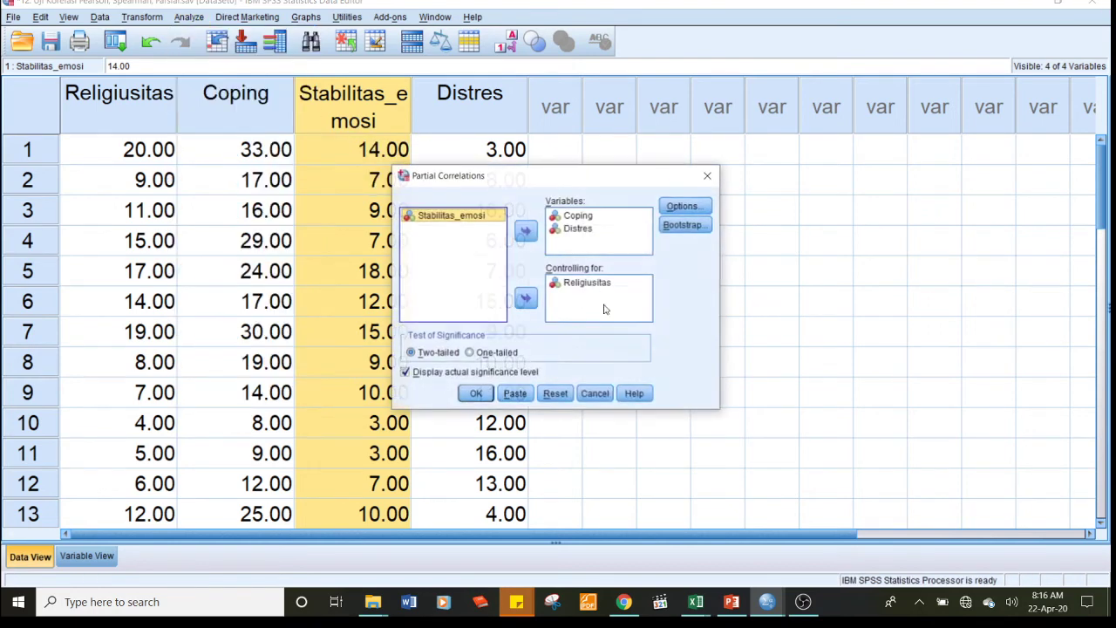
{"action": "left_click", "coordinate": [555, 393]}
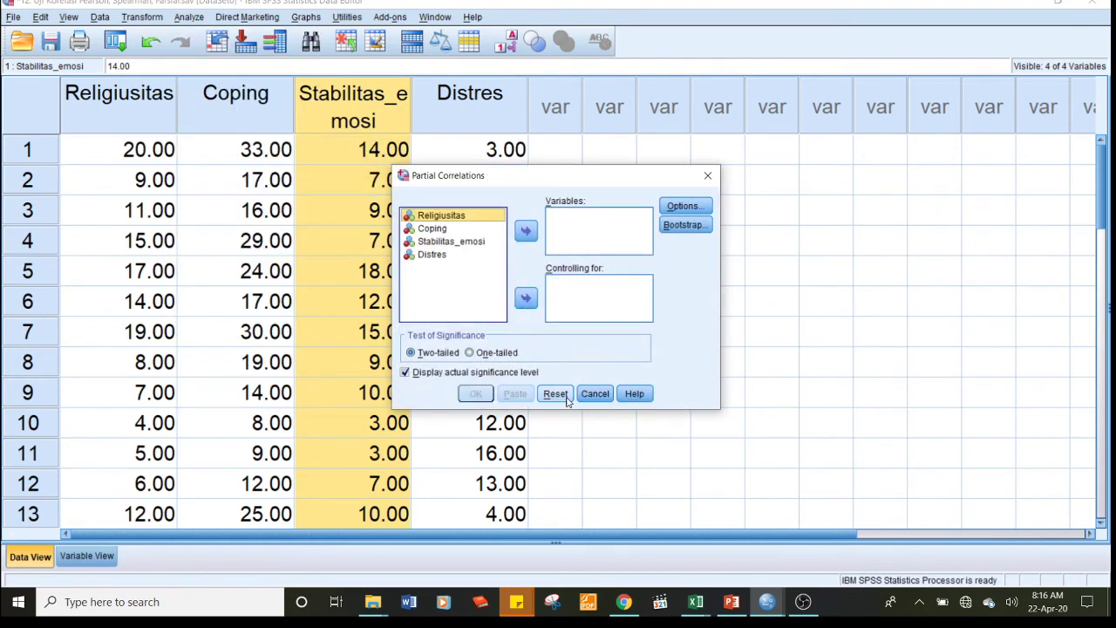
{"action": "left_click", "coordinate": [475, 215]}
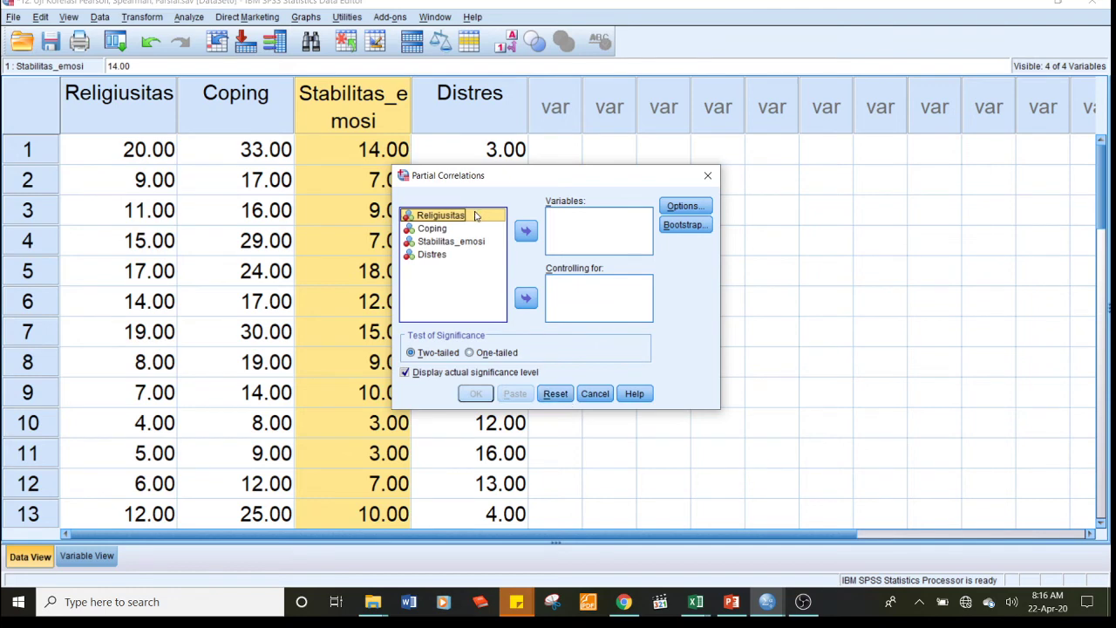
{"action": "left_click_drag", "start_coordinate": [475, 212], "coordinate": [456, 251]}
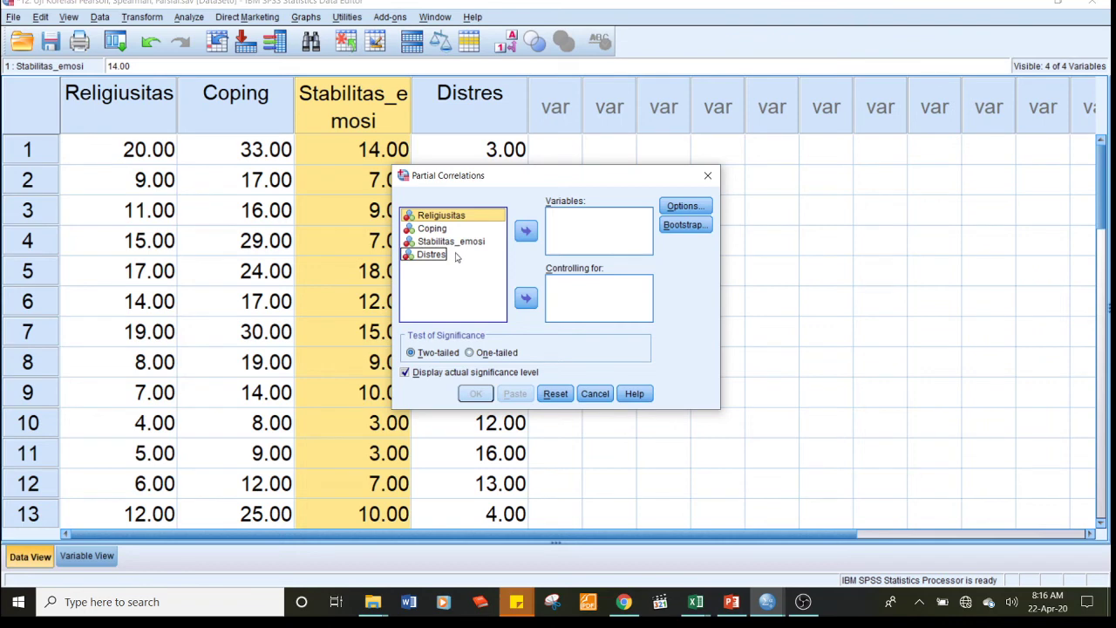
{"action": "left_click", "coordinate": [446, 255], "text": "ctrl"}
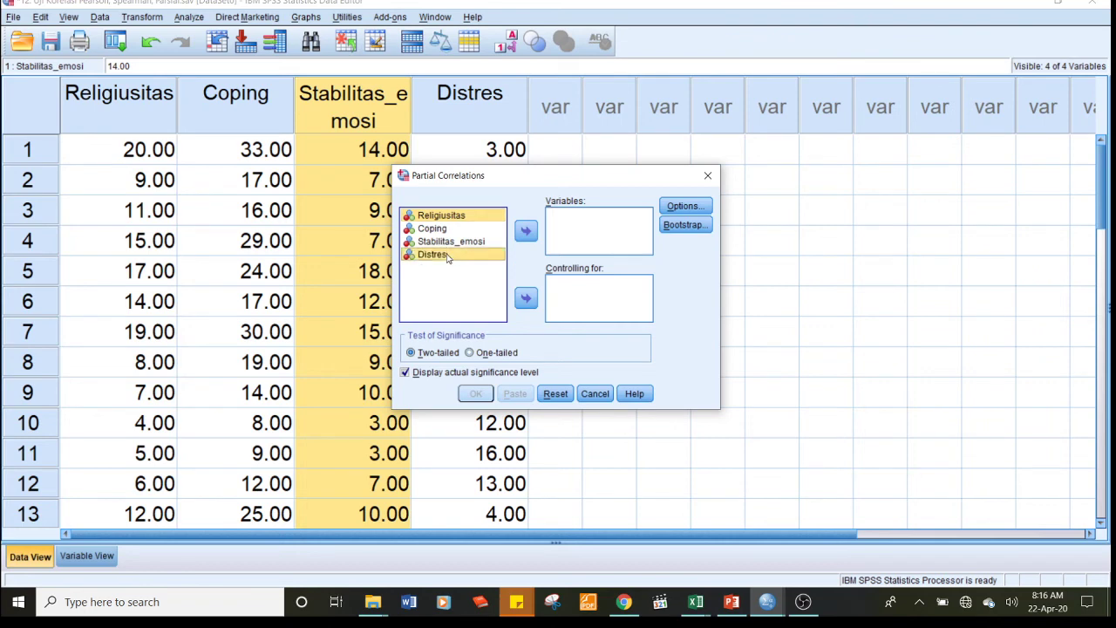
{"action": "left_click", "coordinate": [526, 231]}
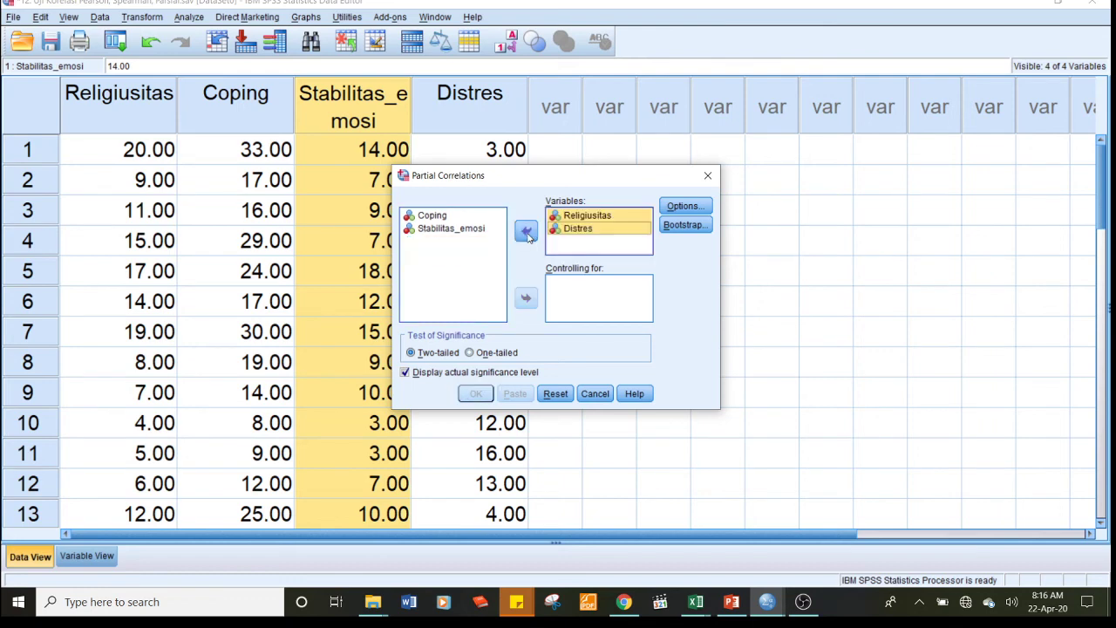
Set Coping and Stabilitas_emosi as control variables, run the partial correlation of Religiusitas and Distres, and view its Correlations table
{"action": "left_click", "coordinate": [455, 216]}
{"action": "key", "text": "shift+Down"}
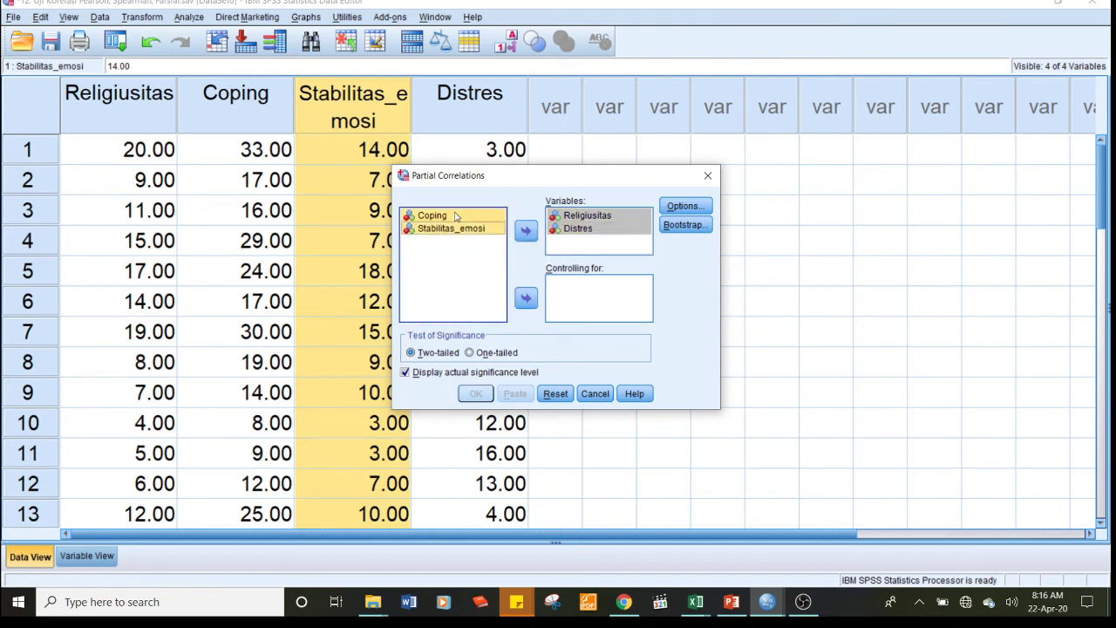
{"action": "left_click", "coordinate": [526, 300]}
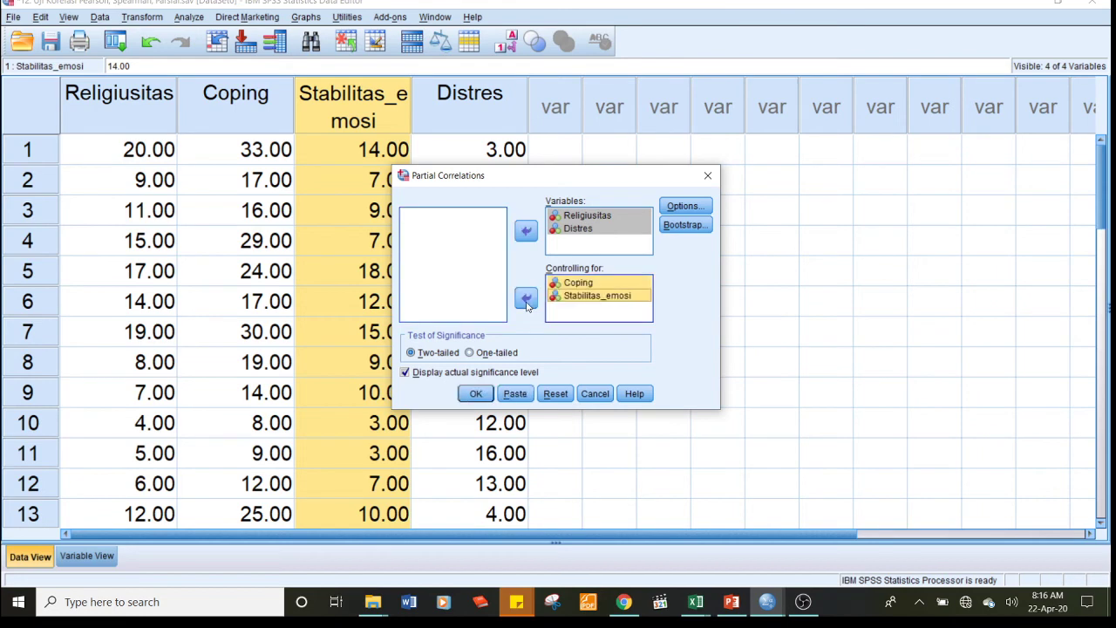
{"action": "left_click", "coordinate": [468, 397]}
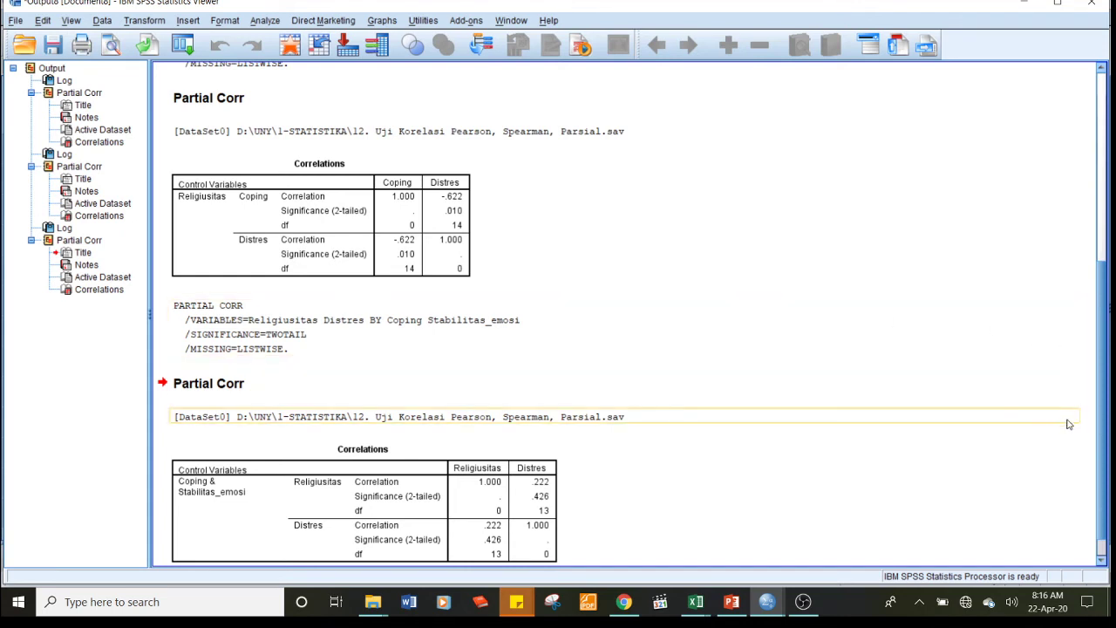
{"action": "left_click_drag", "start_coordinate": [1103, 428], "coordinate": [1102, 457]}
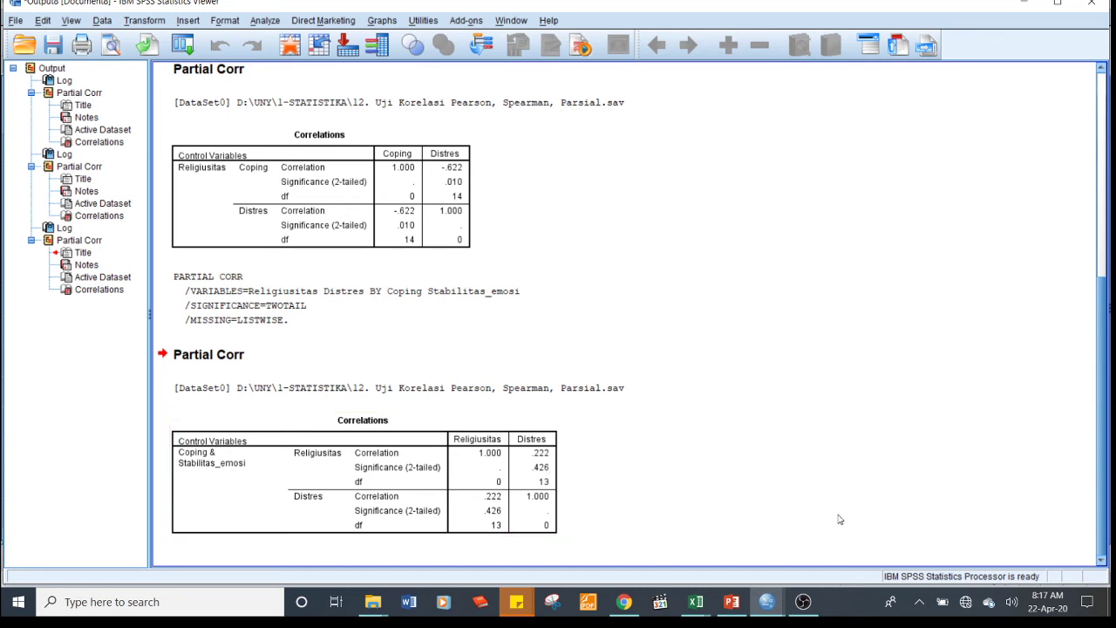
Return to the dataset, reset the partial correlation settings, and assign Coping and Distres as the variables to correlate
{"action": "mouse_move", "coordinate": [766, 602]}
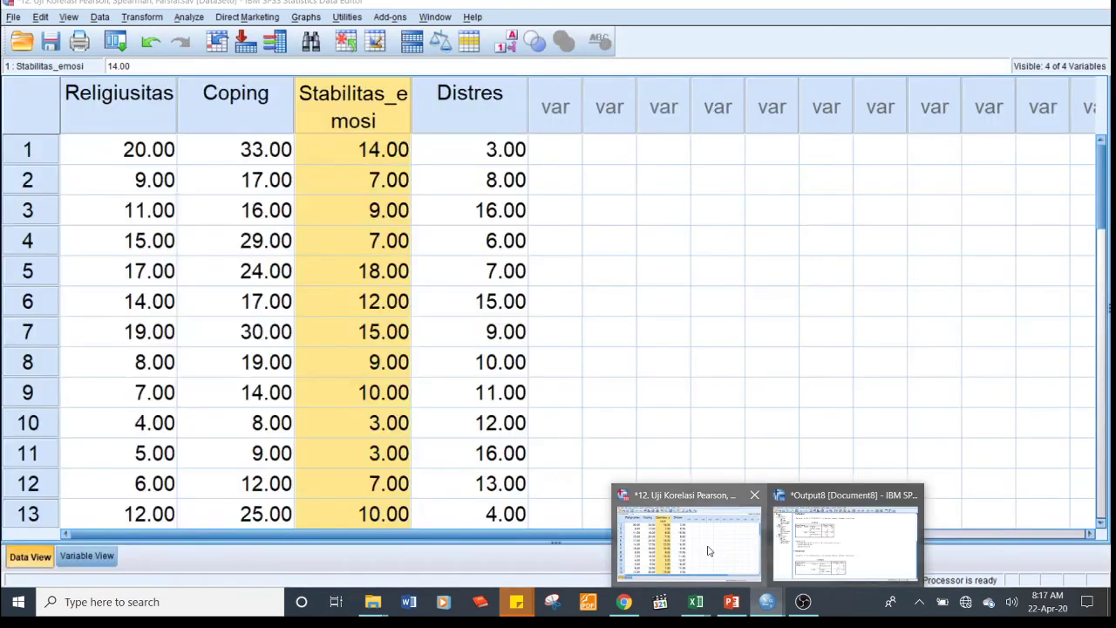
{"action": "left_click", "coordinate": [712, 555]}
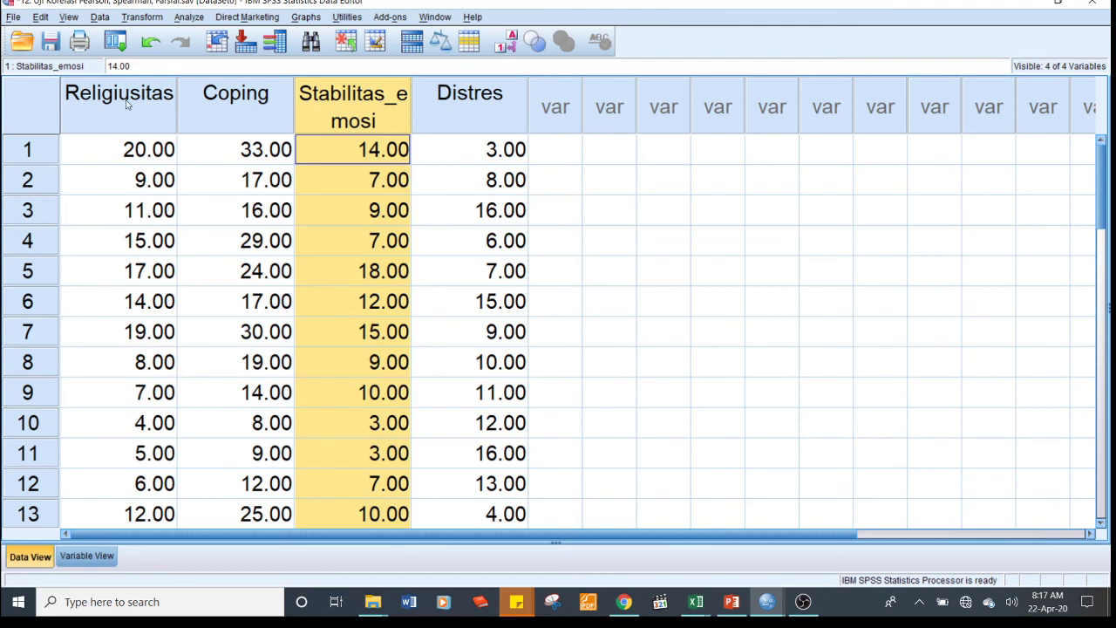
{"action": "left_click", "coordinate": [290, 115]}
{"action": "left_click", "coordinate": [188, 17]}
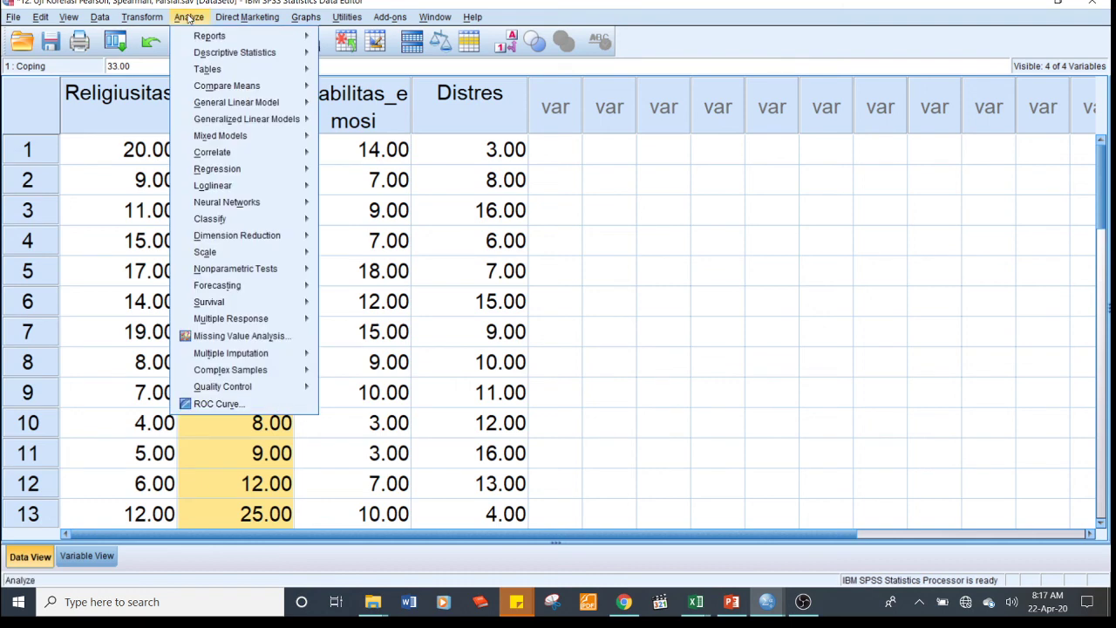
{"action": "mouse_move", "coordinate": [244, 159]}
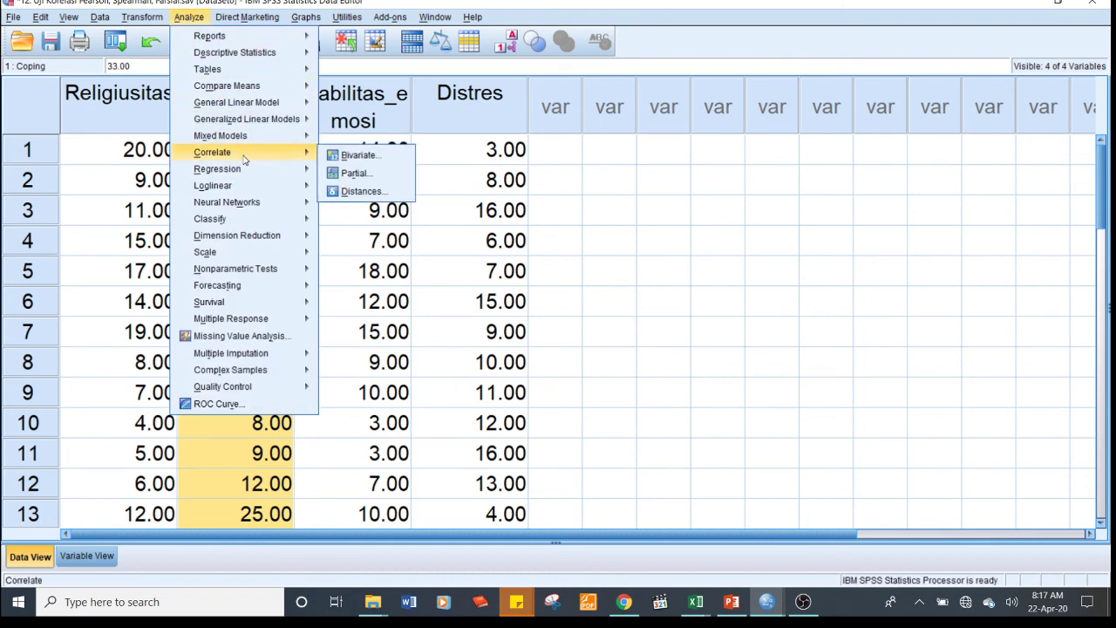
{"action": "left_click", "coordinate": [355, 173]}
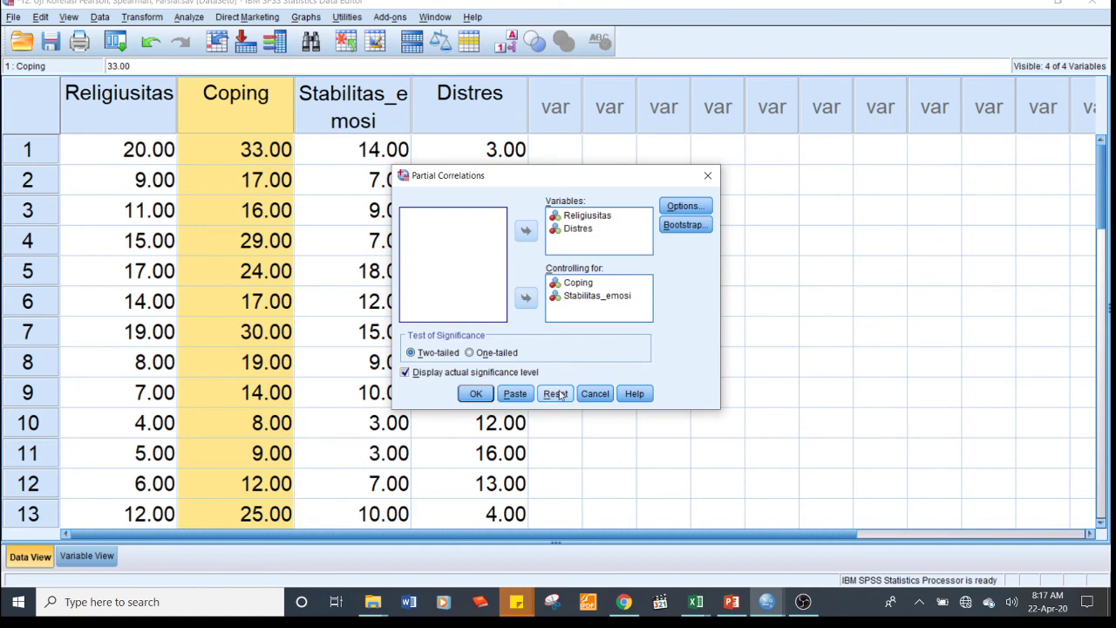
{"action": "left_click", "coordinate": [555, 393]}
{"action": "left_click", "coordinate": [432, 229]}
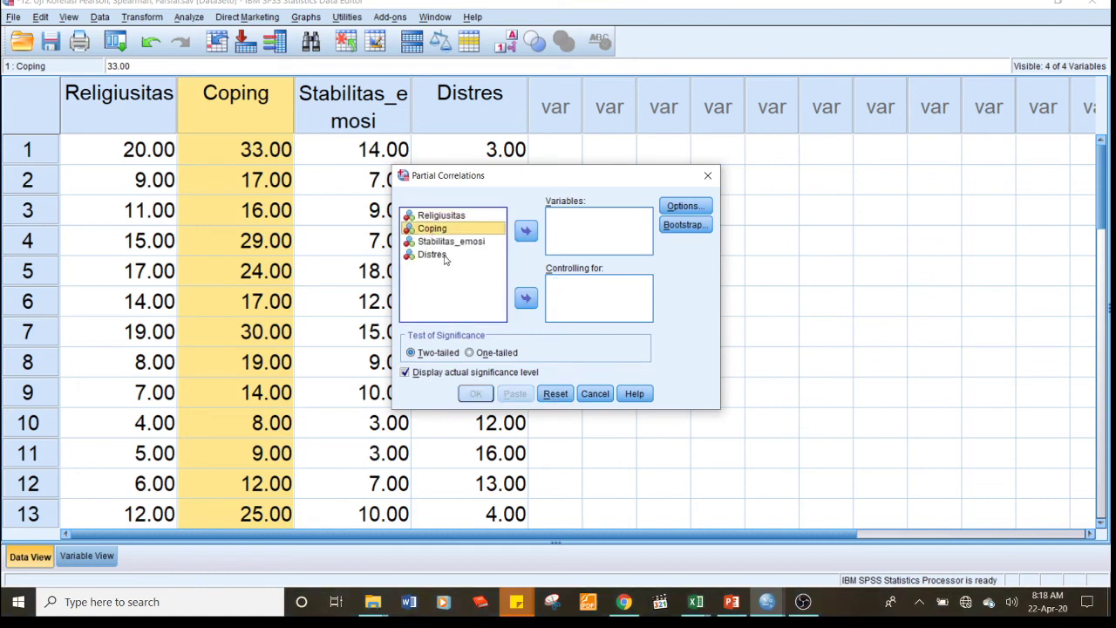
{"action": "left_click", "coordinate": [445, 255], "text": "ctrl"}
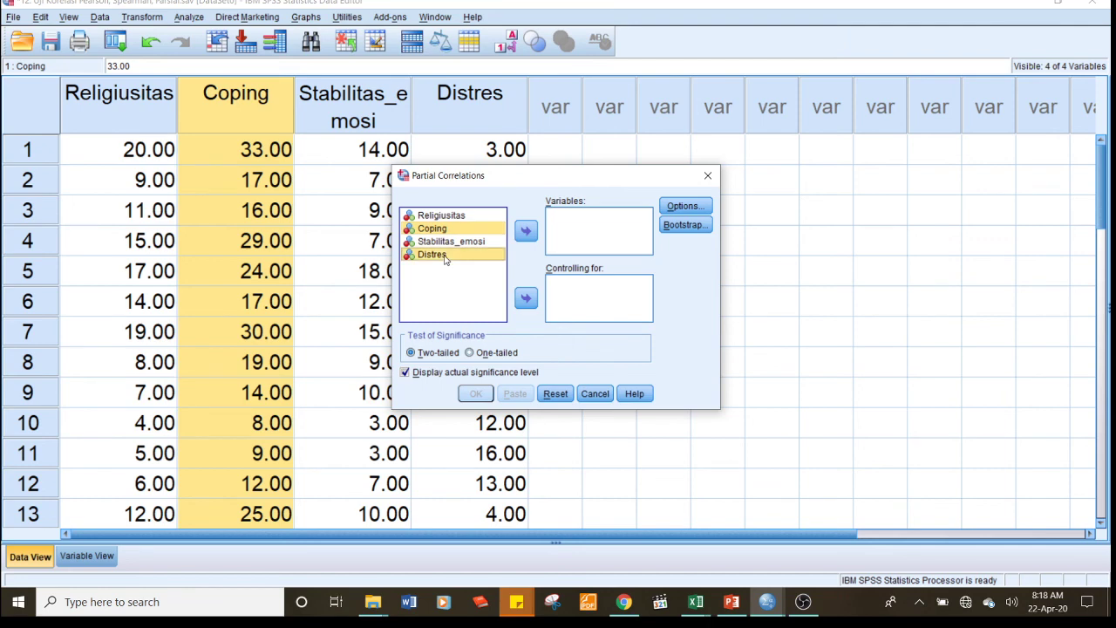
{"action": "left_click", "coordinate": [526, 232]}
Set Religiusitas and Stabilitas_emosi as control variables, run the partial correlation of Coping and Distres, and examine its Correlations table
{"action": "left_click", "coordinate": [480, 221]}
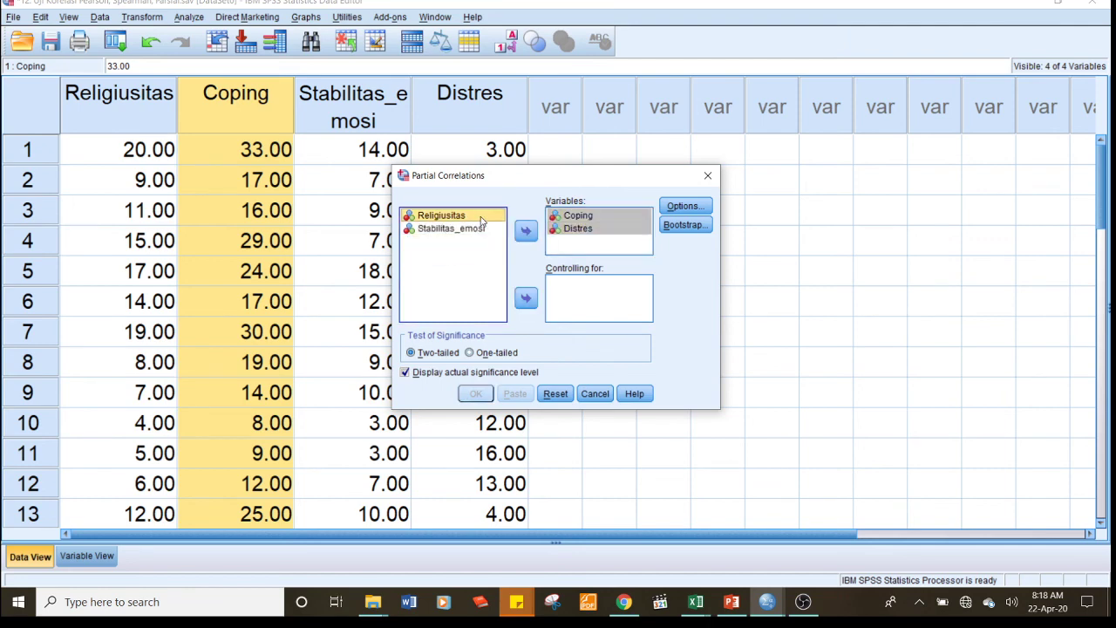
{"action": "left_click", "coordinate": [481, 228], "text": "ctrl"}
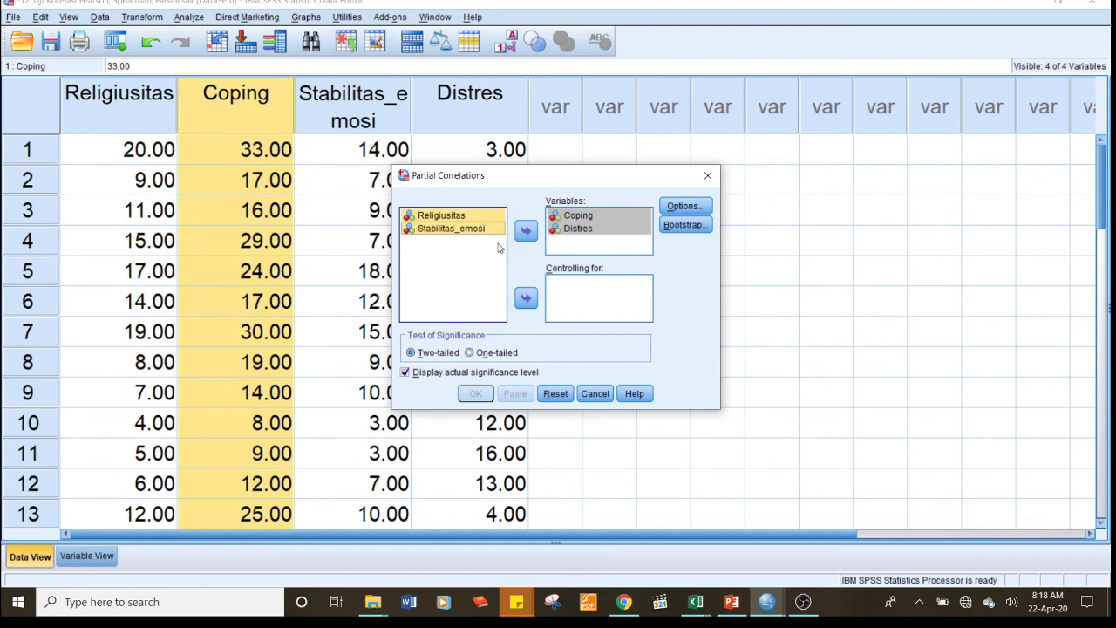
{"action": "left_click", "coordinate": [526, 299]}
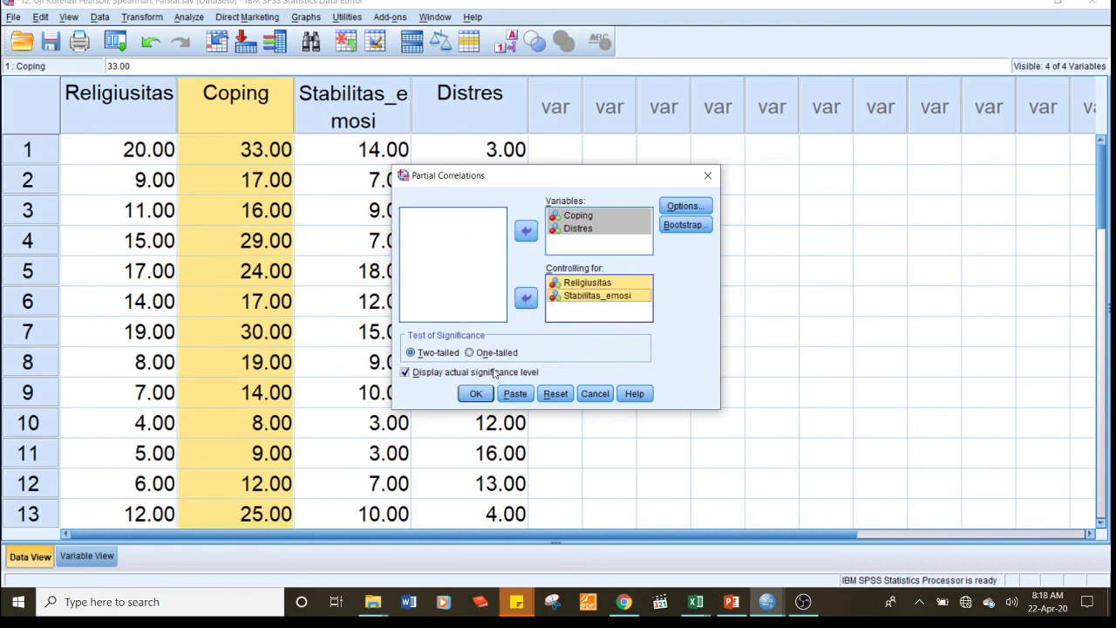
{"action": "left_click", "coordinate": [482, 394]}
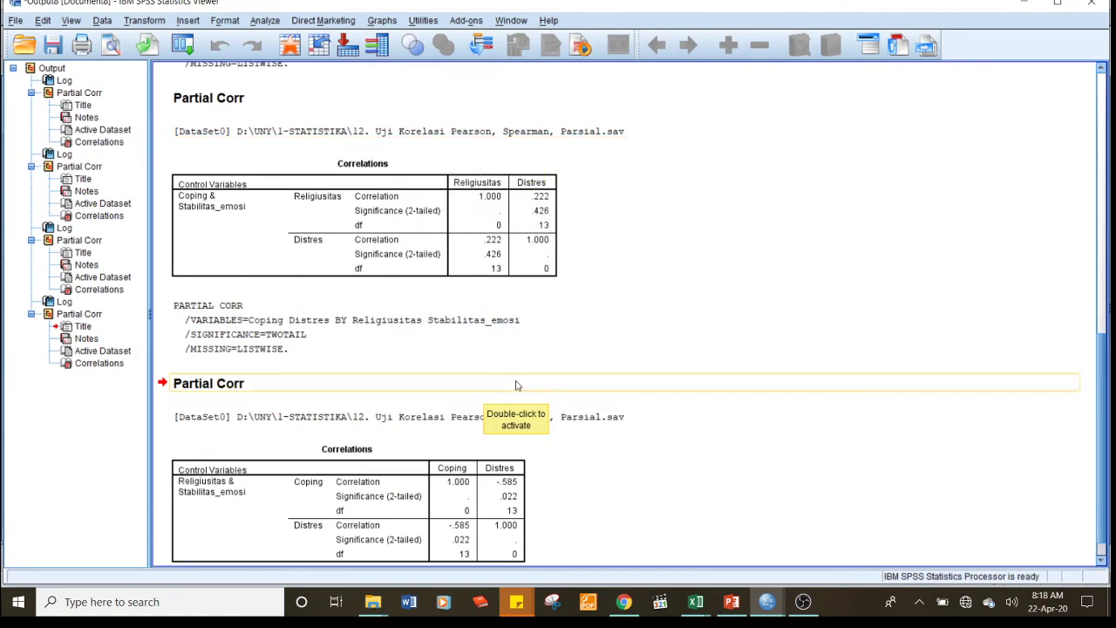
{"action": "left_click", "coordinate": [1104, 380]}
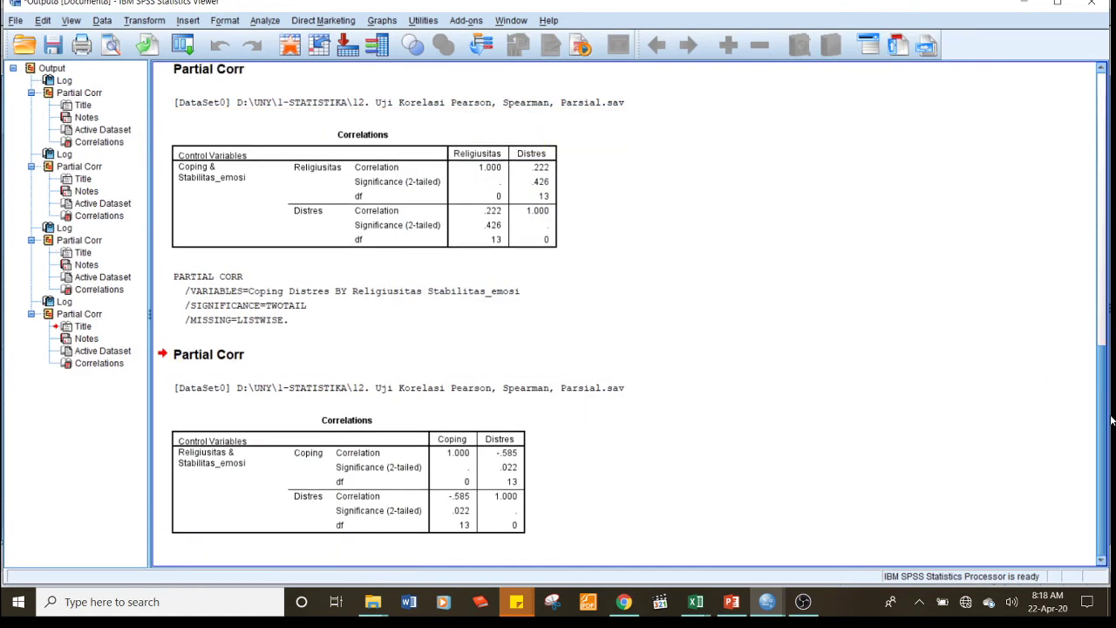
{"action": "left_click", "coordinate": [443, 480]}
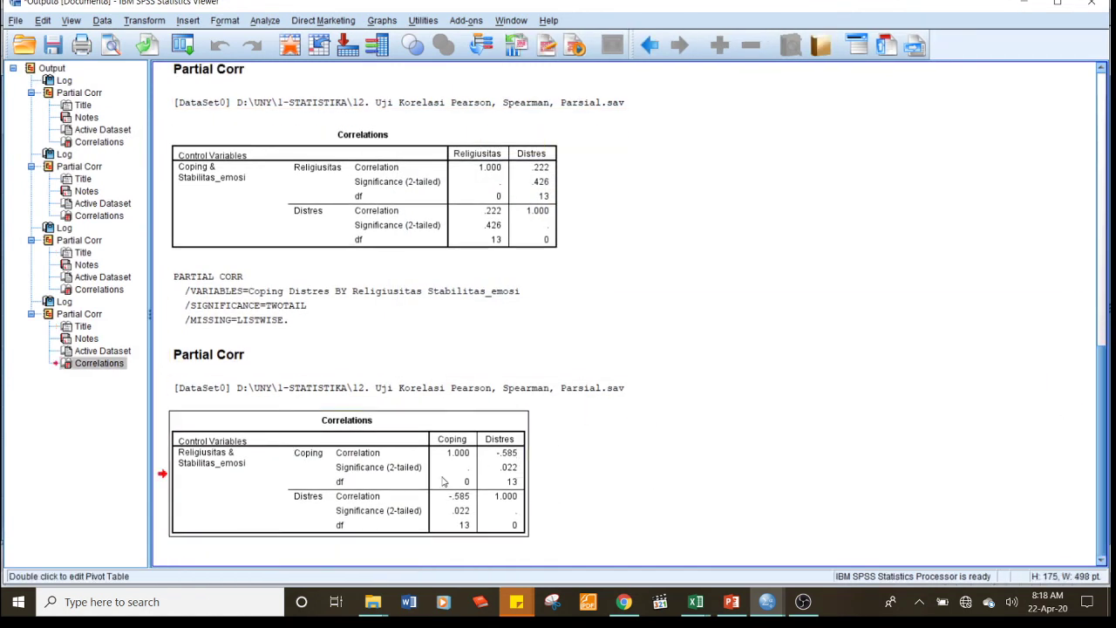